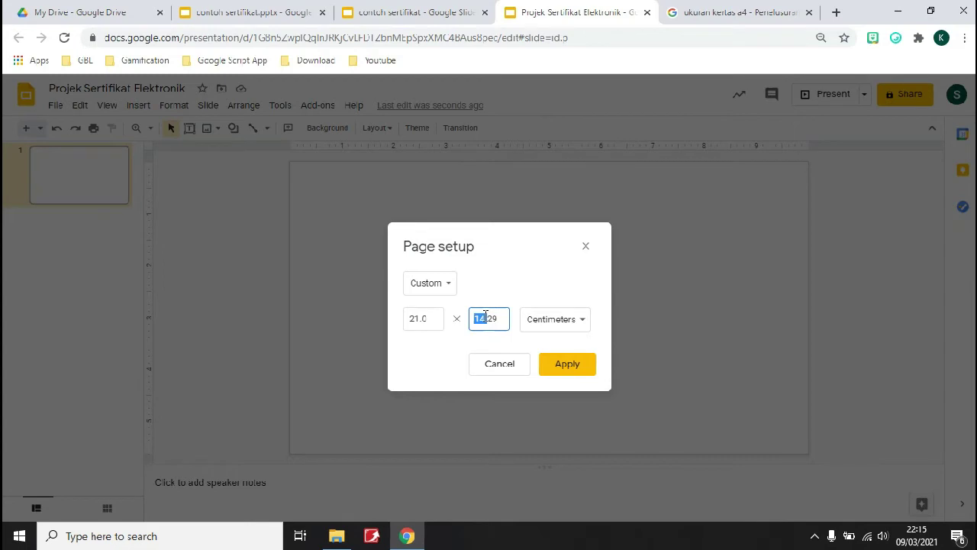
Check the A4 paper dimensions in the web results and apply a custom slide size of 29.7 × 21 centimeters.
{"action": "key", "text": "BackSpace"}
{"action": "left_click", "coordinate": [737, 12]}
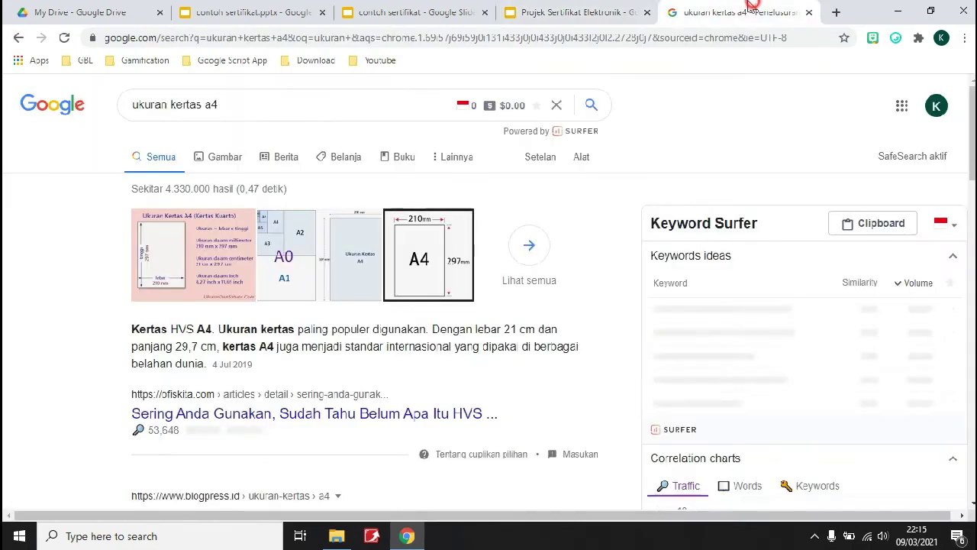
{"action": "left_click", "coordinate": [607, 17]}
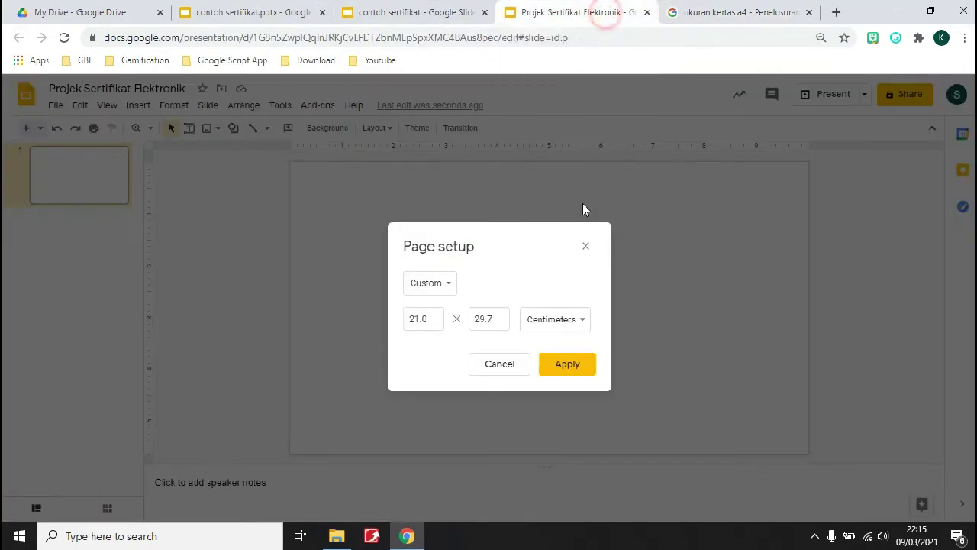
{"action": "left_click", "coordinate": [435, 317]}
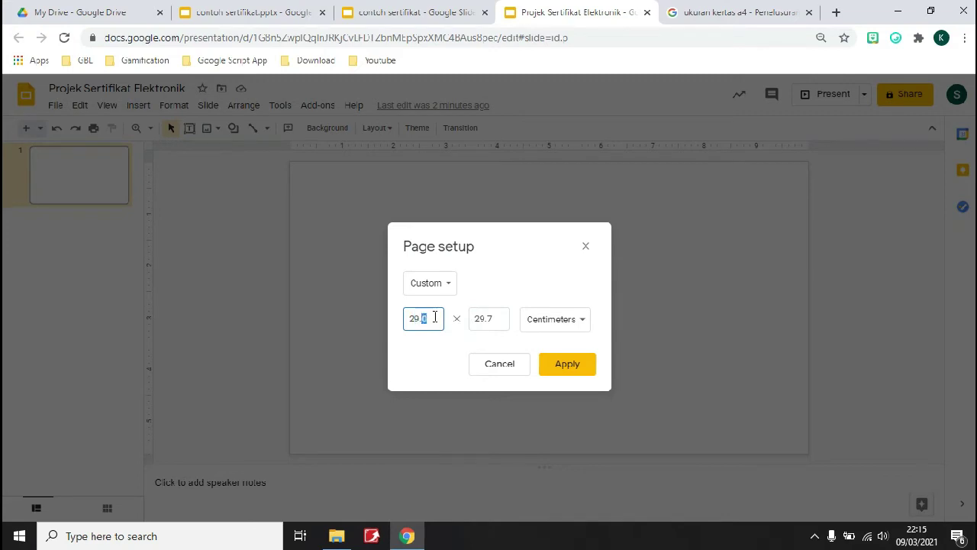
{"action": "left_click", "coordinate": [501, 318]}
{"action": "key", "text": "shift+Left"}
{"action": "key", "text": "shift+Left"}
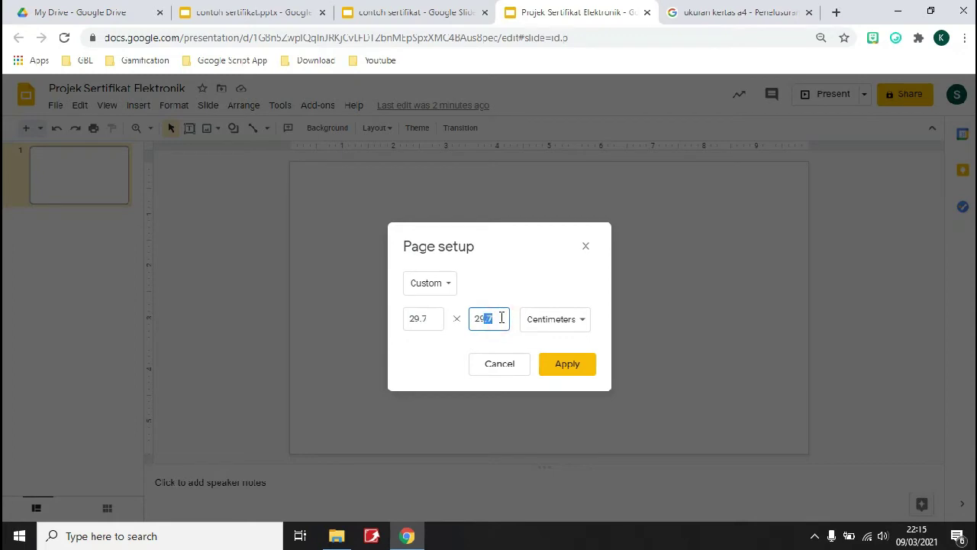
{"action": "left_click", "coordinate": [567, 366]}
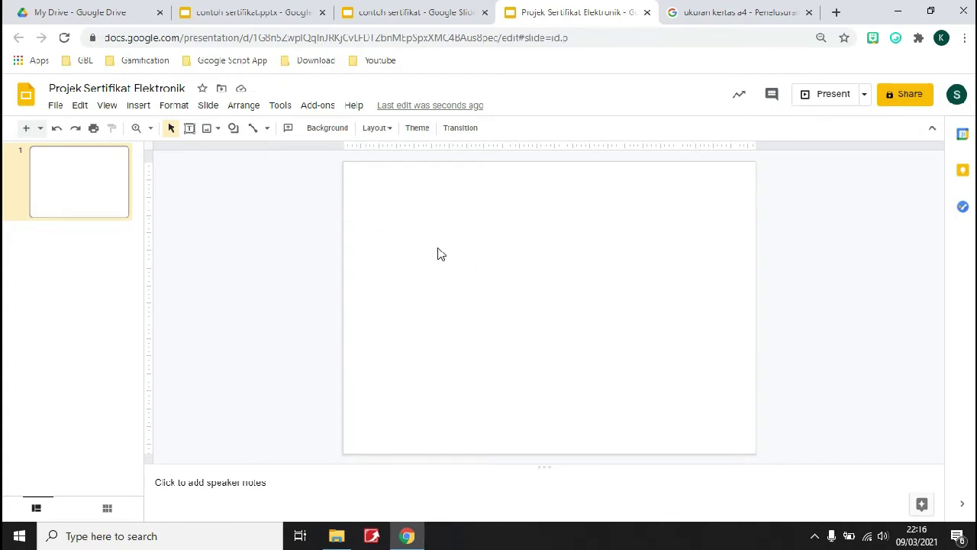
Search Google for "free template certificate freepik" and open Freepik's Certificate Images result.
{"action": "left_click", "coordinate": [729, 16]}
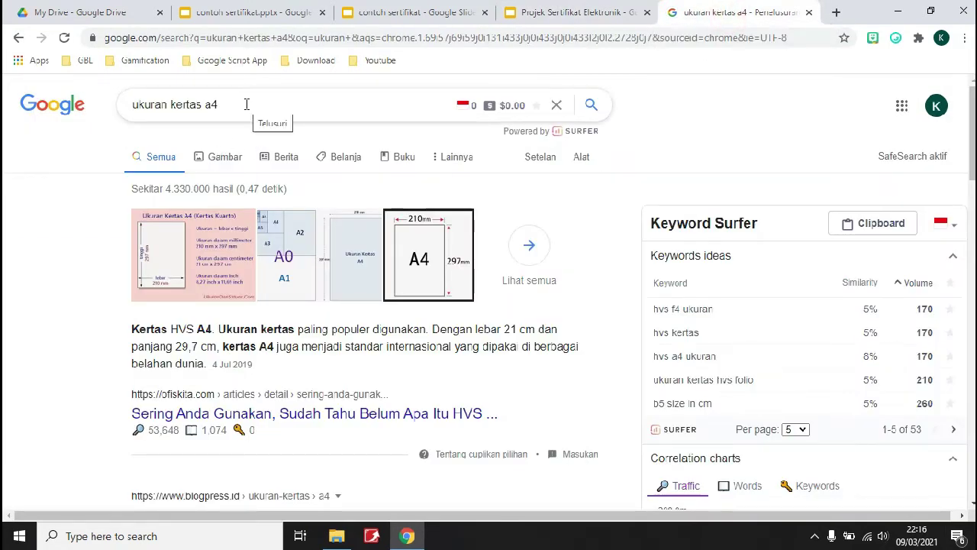
{"action": "left_click_drag", "start_coordinate": [246, 104], "coordinate": [125, 119]}
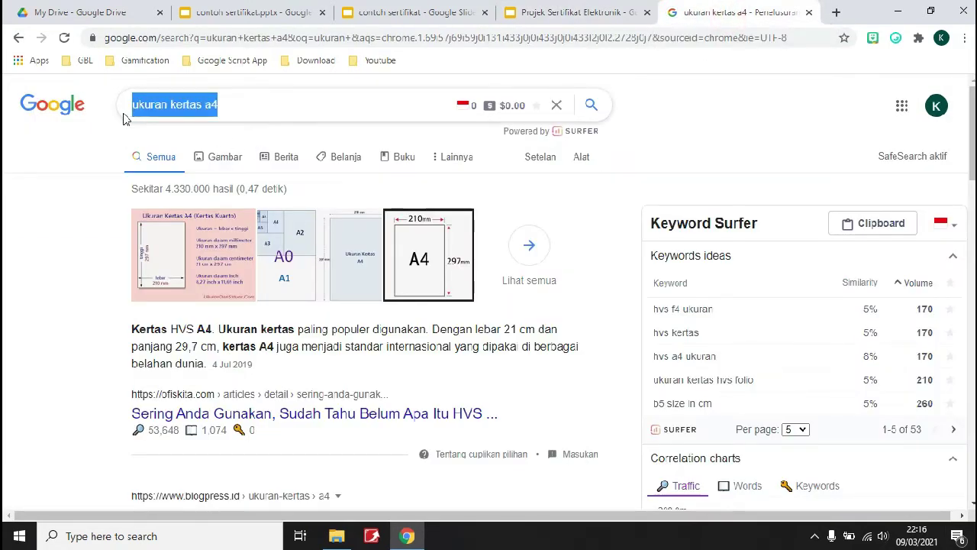
{"action": "type", "text": "free"}
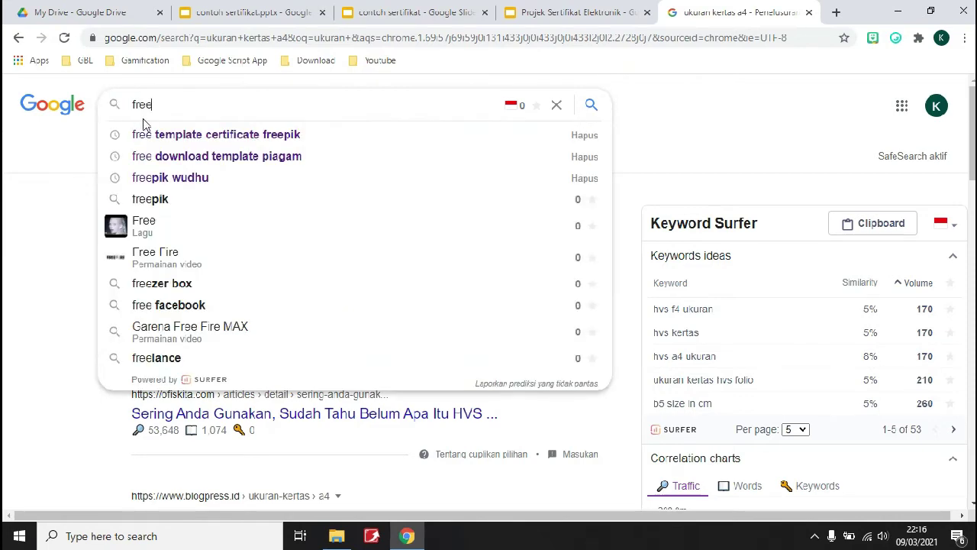
{"action": "left_click", "coordinate": [256, 136]}
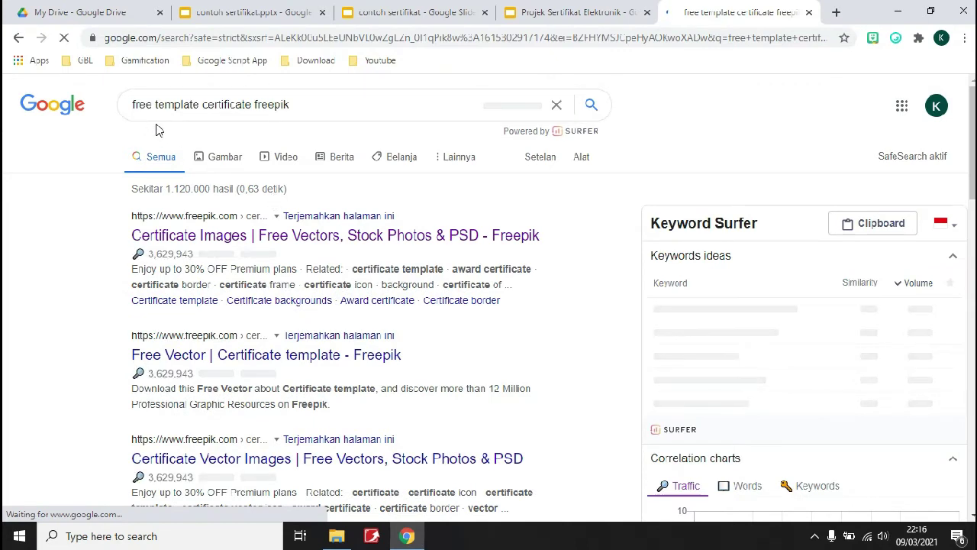
{"action": "left_click", "coordinate": [302, 236]}
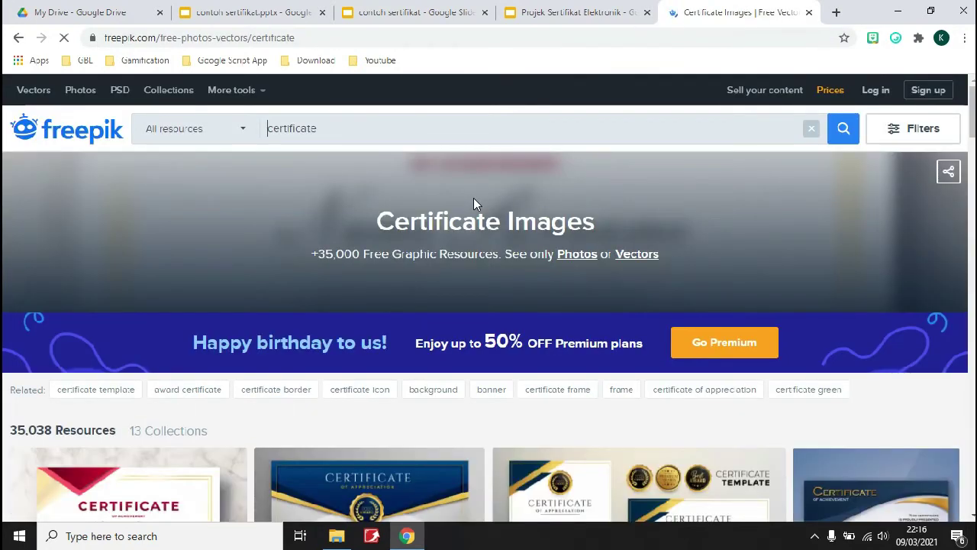
Browse the certificate designs and open the modern Certificate of Appreciation template with red, pink and blue geometric corners.
{"action": "scroll", "coordinate": [475, 200], "scroll_direction": "down", "scroll_amount": 5}
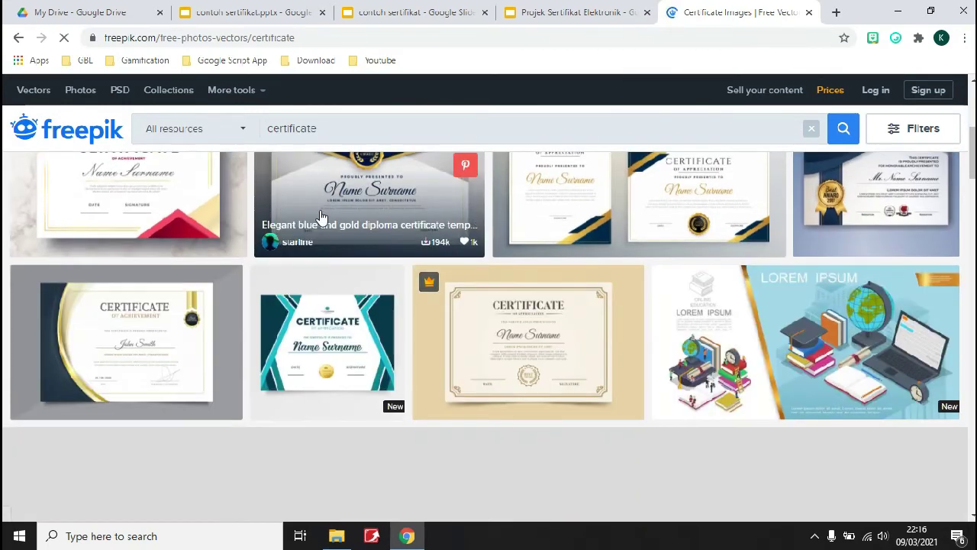
{"action": "scroll", "coordinate": [323, 221], "scroll_direction": "up", "scroll_amount": 1}
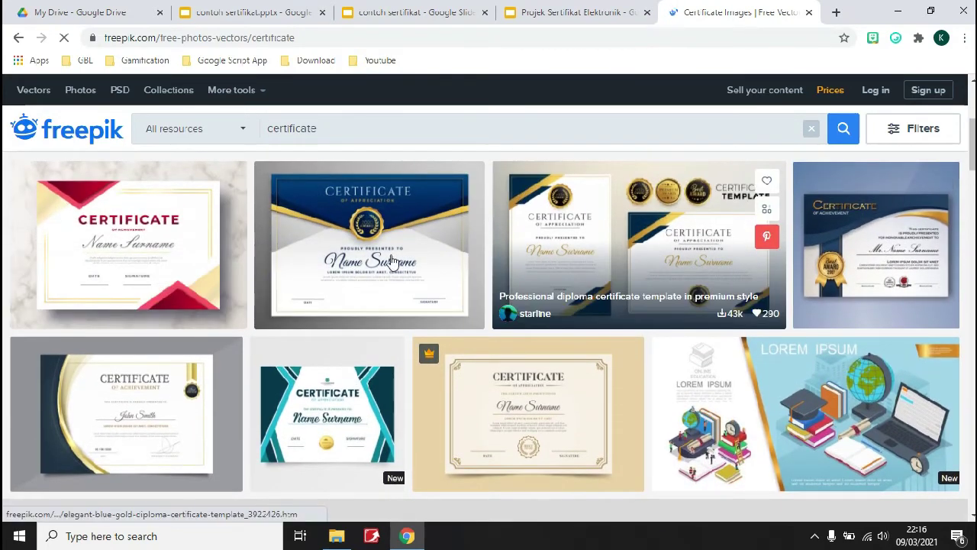
{"action": "scroll", "coordinate": [204, 393], "scroll_direction": "down", "scroll_amount": 2}
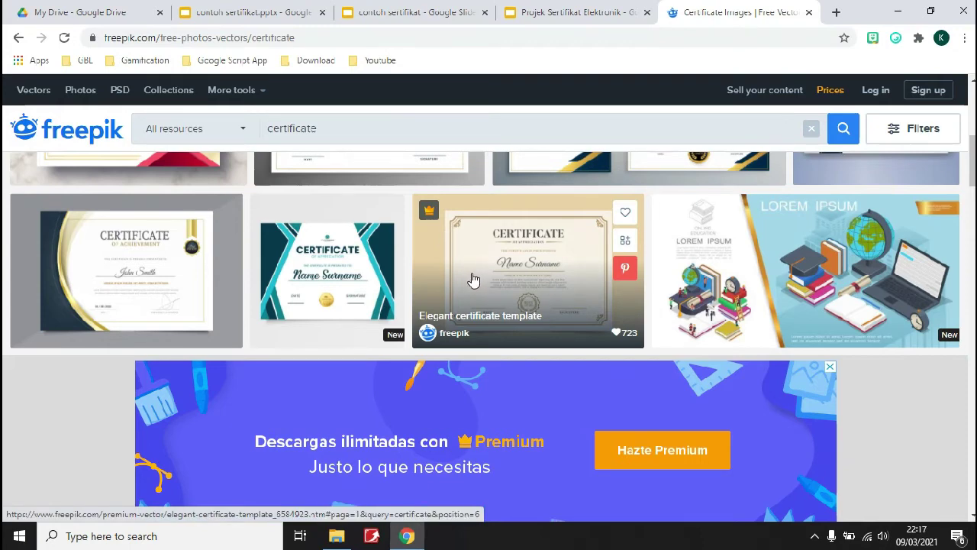
{"action": "scroll", "coordinate": [473, 281], "scroll_direction": "down", "scroll_amount": 4}
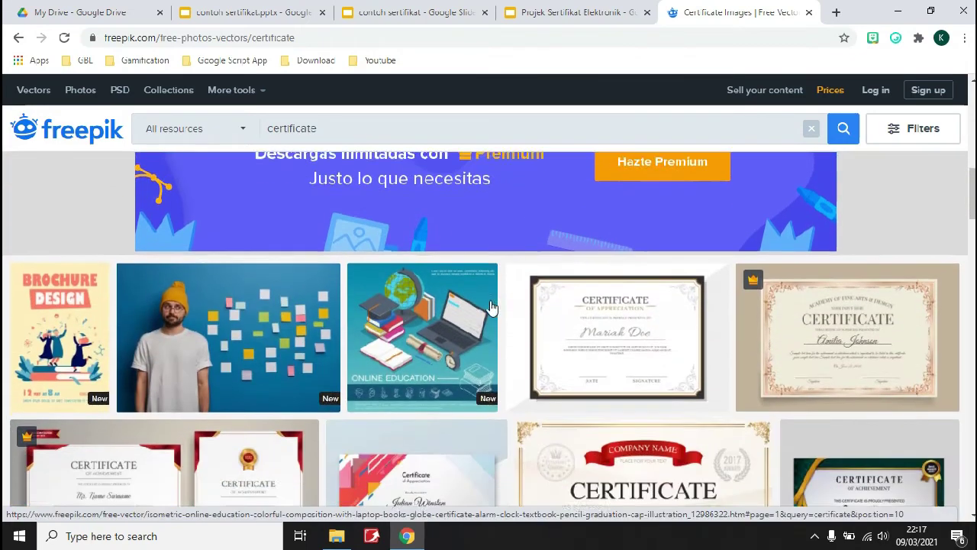
{"action": "scroll", "coordinate": [491, 306], "scroll_direction": "down", "scroll_amount": 1}
{"action": "scroll", "coordinate": [503, 293], "scroll_direction": "down", "scroll_amount": 1}
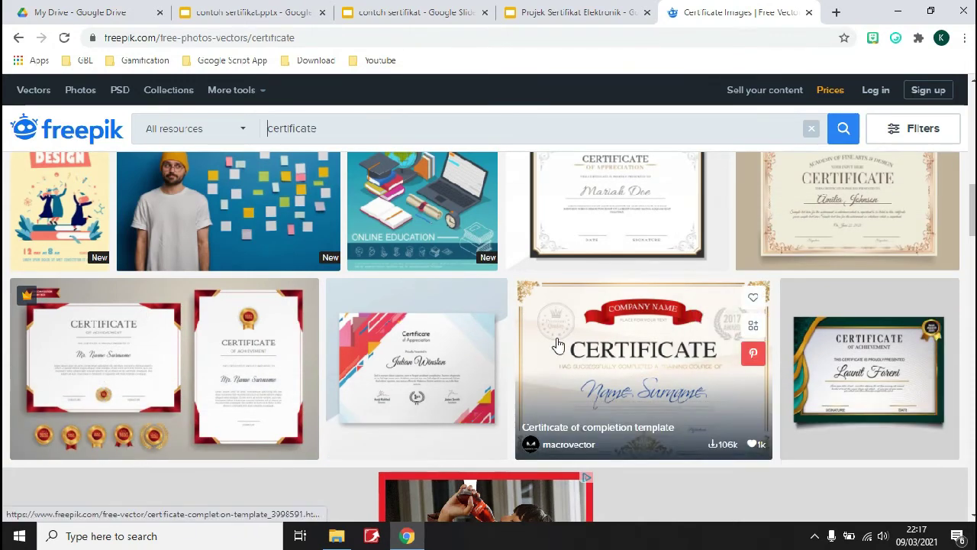
{"action": "left_click", "coordinate": [402, 379]}
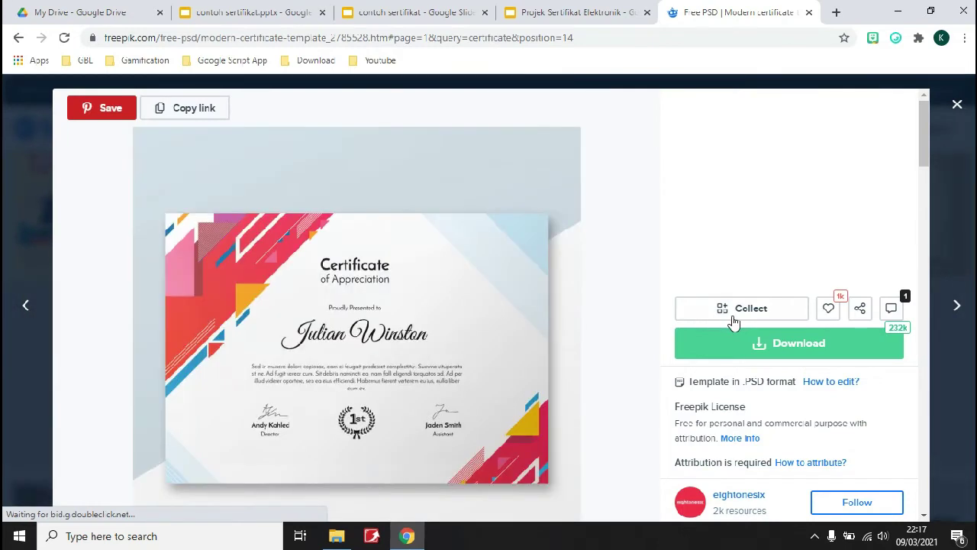
Download the modern certificate template as a free ZIP file and close its preview.
{"action": "left_click", "coordinate": [778, 347]}
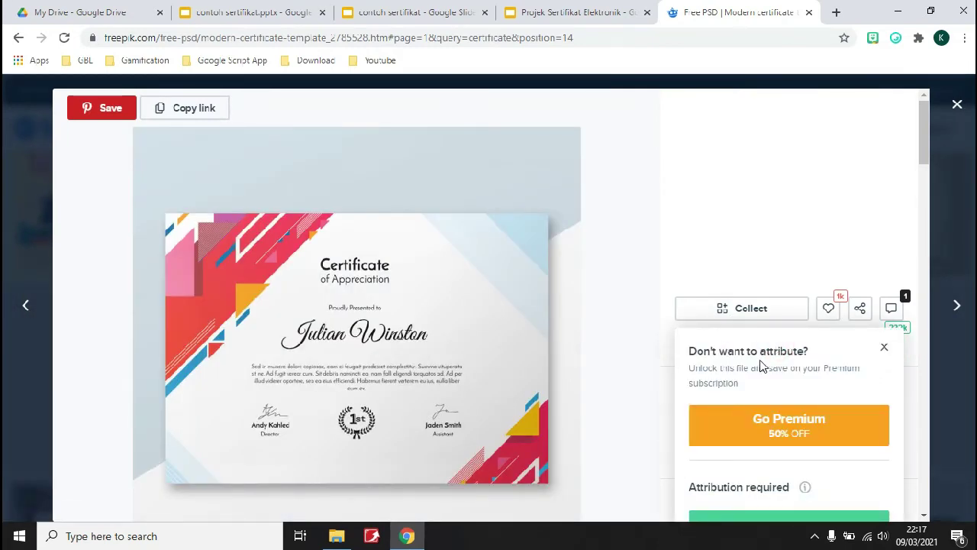
{"action": "scroll", "coordinate": [771, 389], "scroll_direction": "down", "scroll_amount": 1}
{"action": "left_click", "coordinate": [779, 460]}
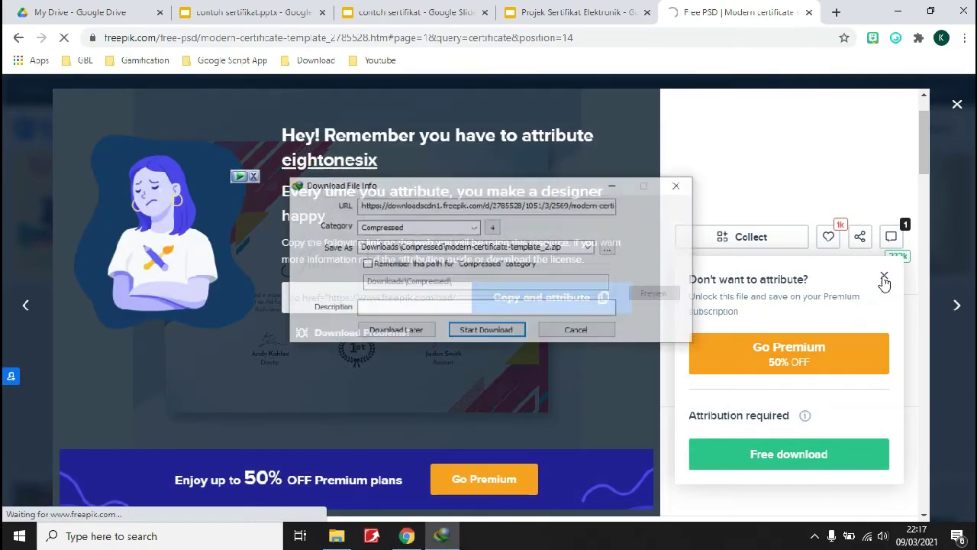
{"action": "left_click", "coordinate": [482, 333]}
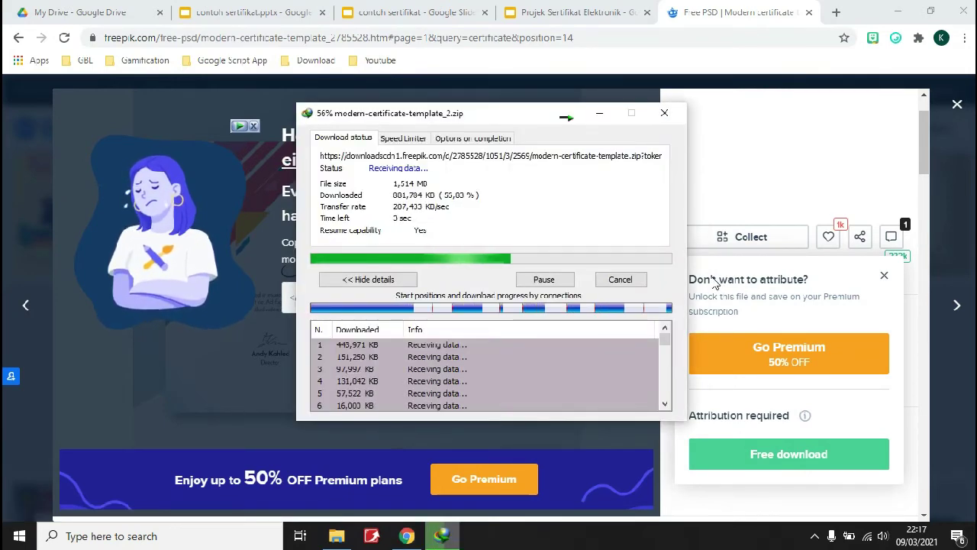
{"action": "left_click", "coordinate": [957, 107]}
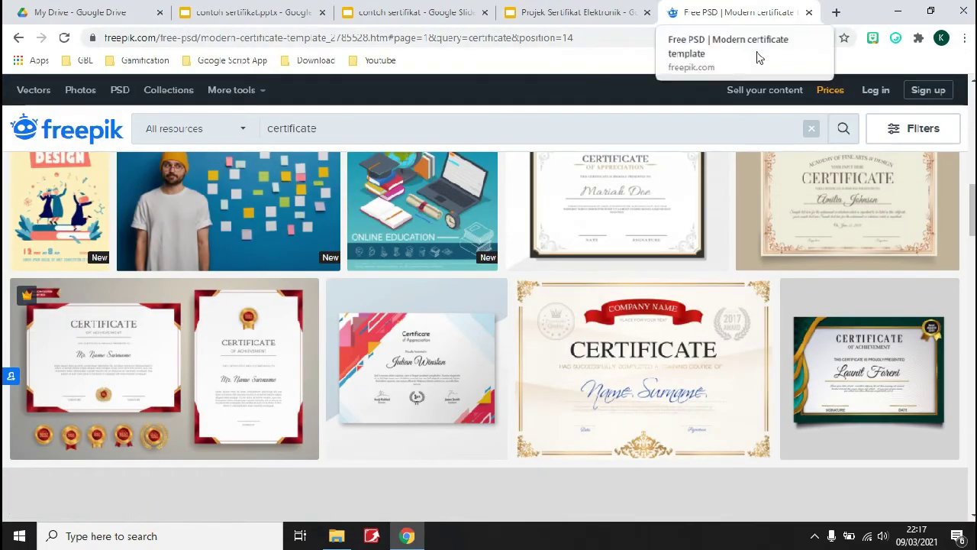
In File Explorer, extract modern-certificate-template_2 from the Compressed folder in Downloads into its own folder.
{"action": "left_click", "coordinate": [336, 535]}
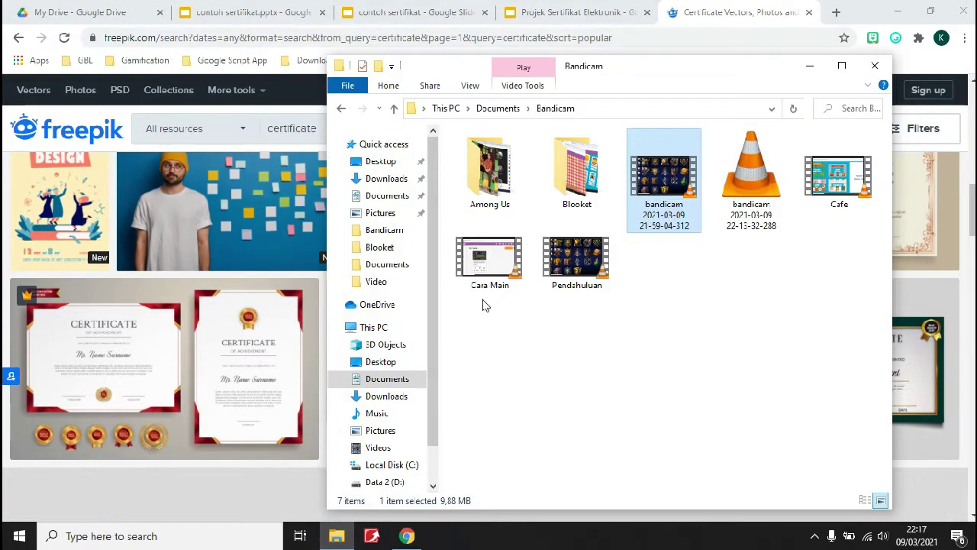
{"action": "left_click", "coordinate": [384, 179]}
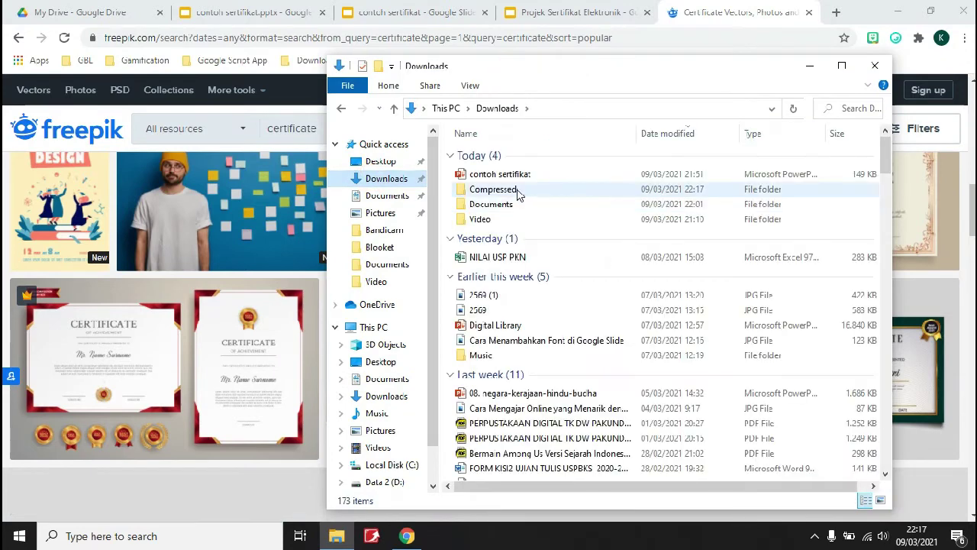
{"action": "double_click", "coordinate": [512, 188]}
{"action": "left_click", "coordinate": [527, 155]}
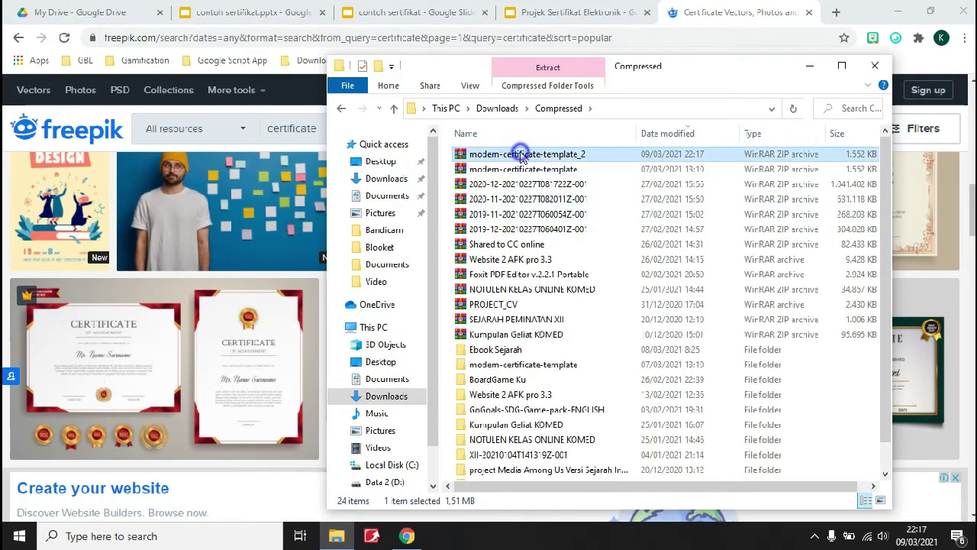
{"action": "right_click", "coordinate": [554, 188]}
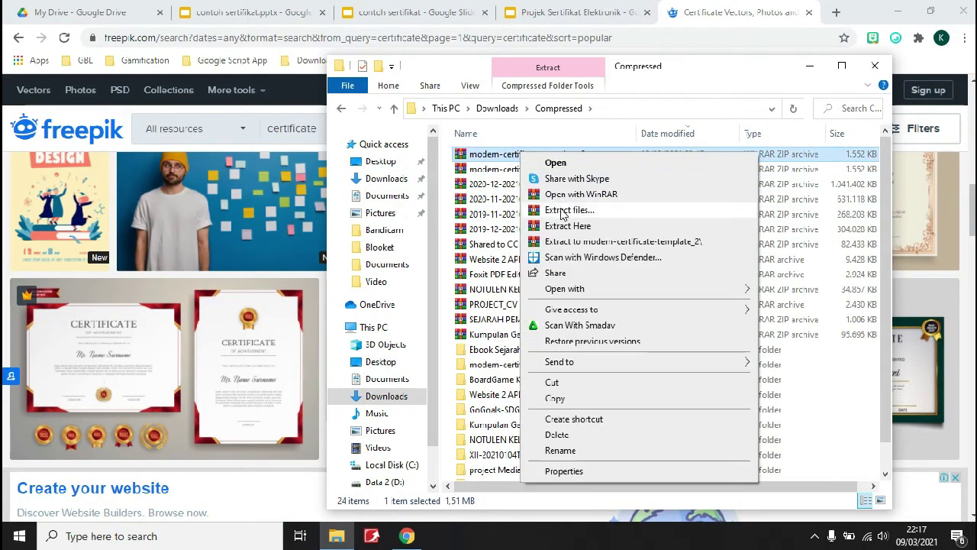
{"action": "left_click", "coordinate": [565, 242]}
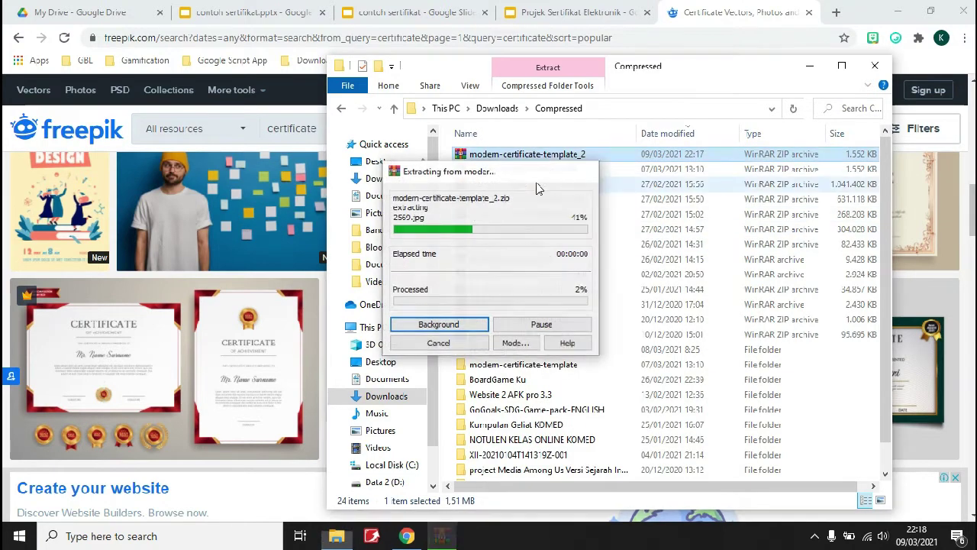
Open the extracted modern-certificate-template_2 folder, view the 2569 JPG image enlarged, and close the viewer.
{"action": "double_click", "coordinate": [527, 350]}
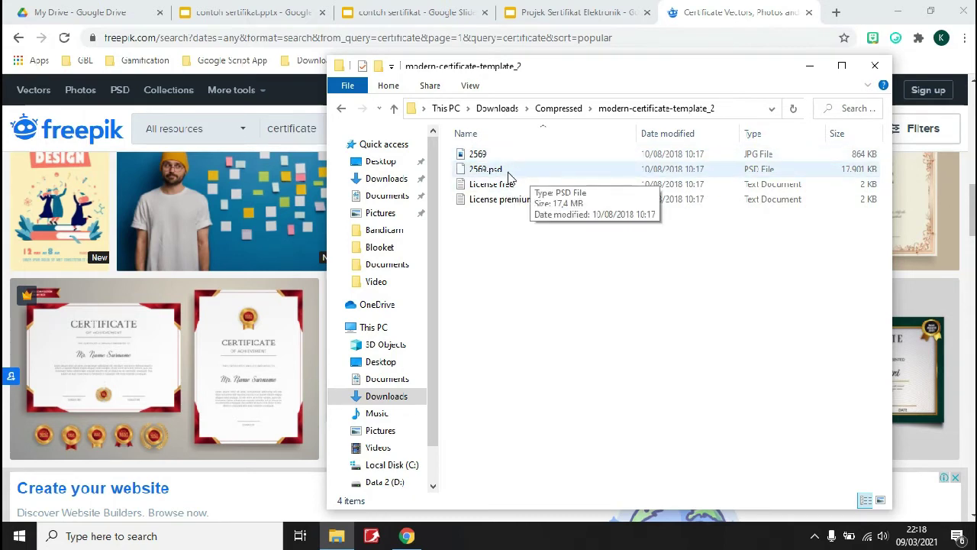
{"action": "double_click", "coordinate": [477, 155]}
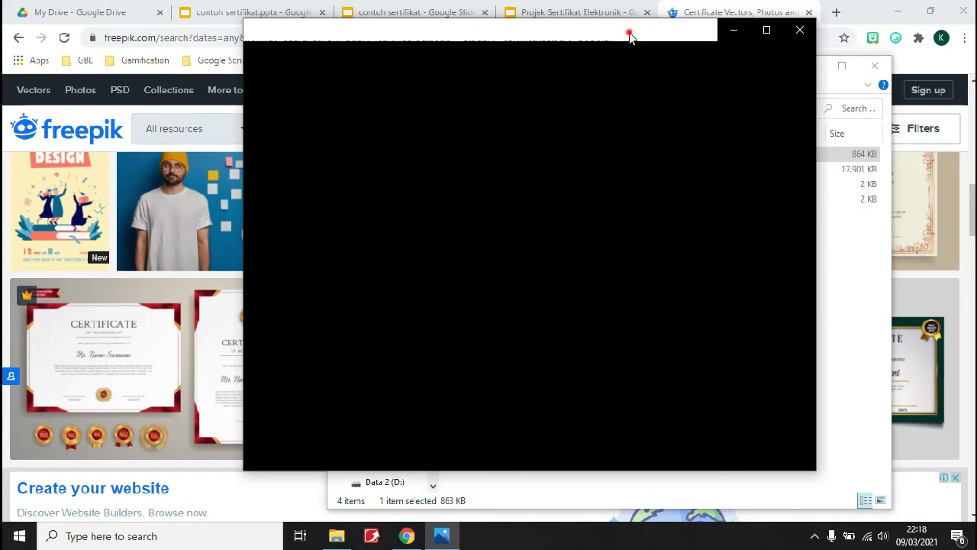
{"action": "left_click_drag", "start_coordinate": [630, 31], "coordinate": [584, 63]}
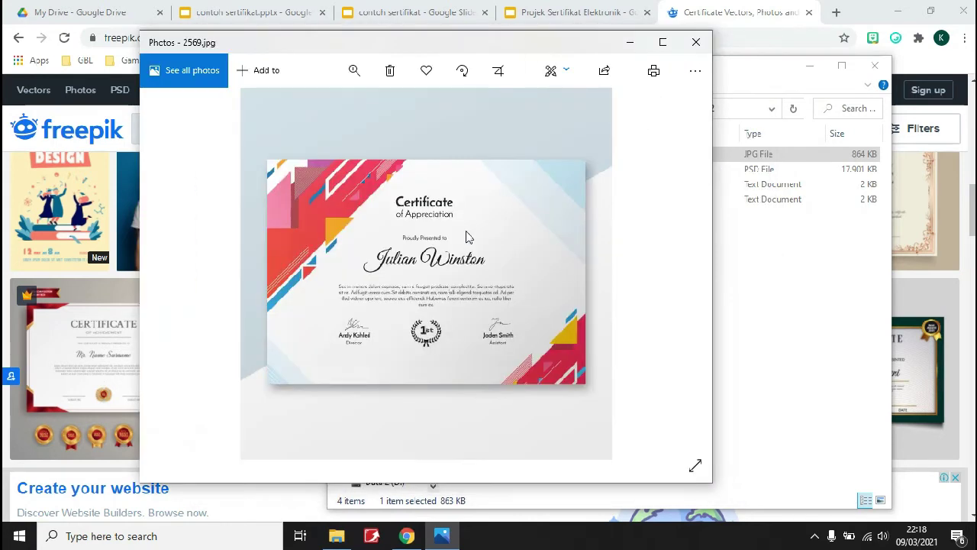
{"action": "double_click", "coordinate": [548, 43]}
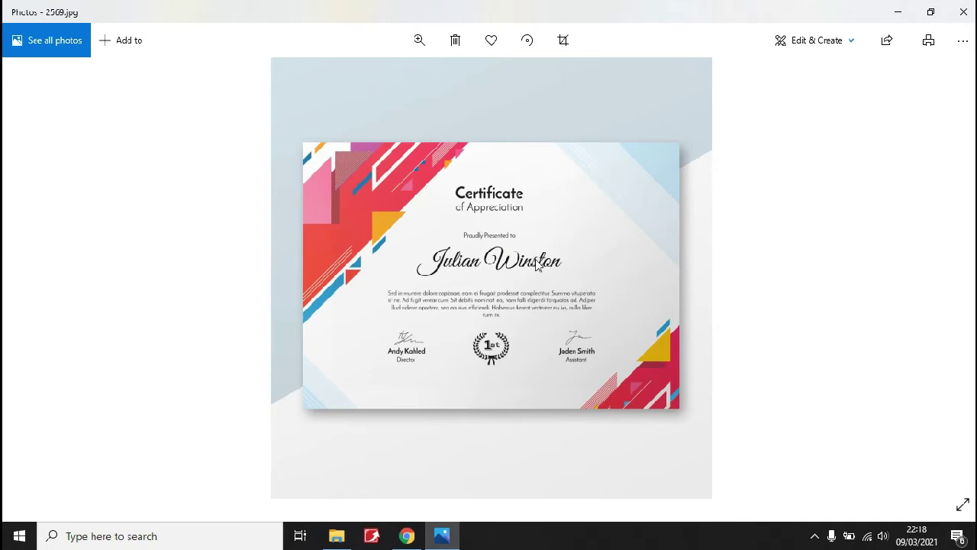
{"action": "left_click", "coordinate": [963, 11]}
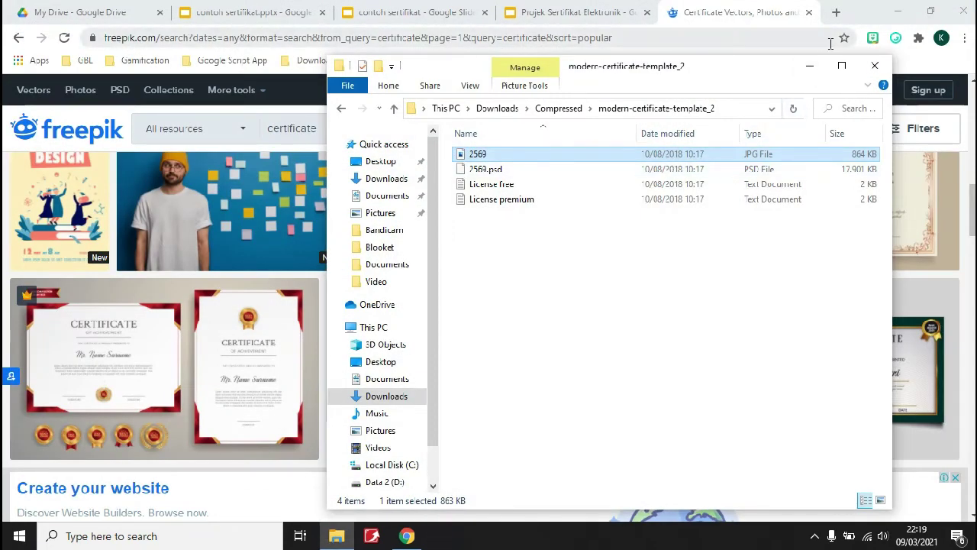
Search the web for photopea and open the Photopea online photo editor.
{"action": "left_click", "coordinate": [747, 38]}
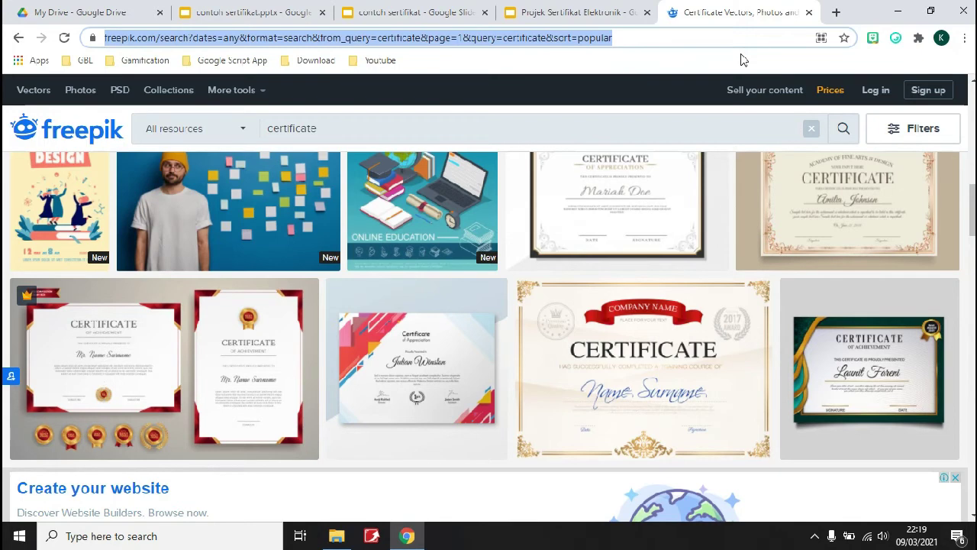
{"action": "type", "text": "pho"}
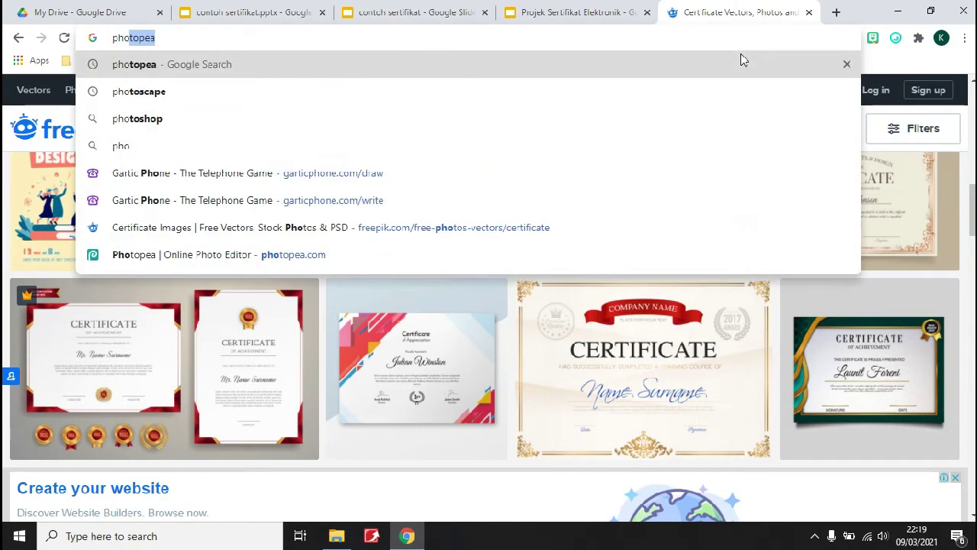
{"action": "key", "text": "Return"}
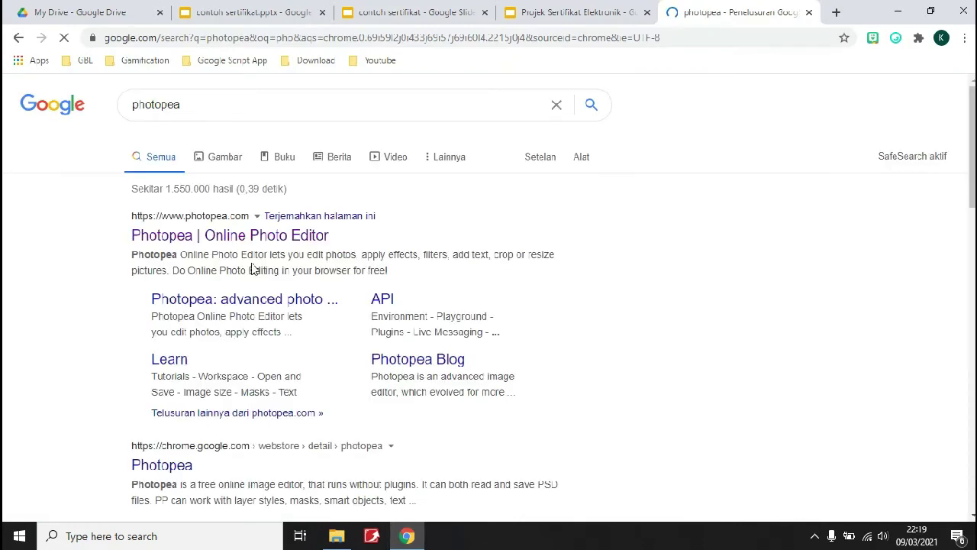
{"action": "left_click", "coordinate": [205, 236]}
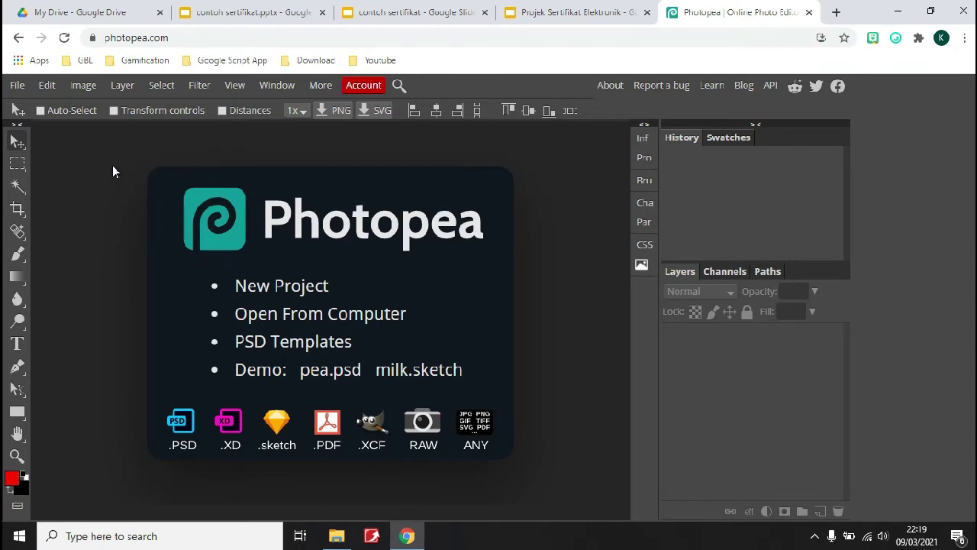
Open 2569.psd from the modern-certificate-template folder in Photopea.
{"action": "left_click", "coordinate": [22, 89]}
{"action": "left_click", "coordinate": [23, 129]}
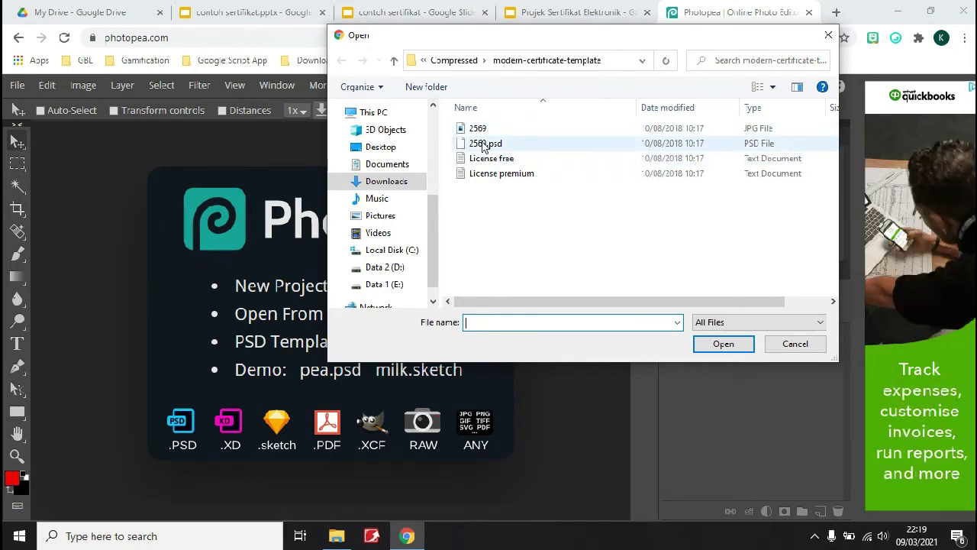
{"action": "left_click", "coordinate": [486, 144]}
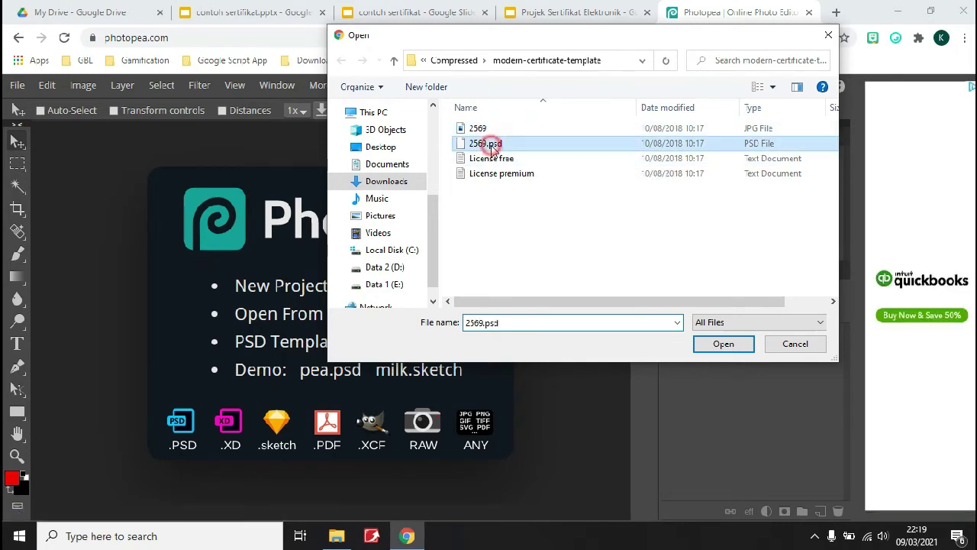
{"action": "left_click", "coordinate": [723, 344]}
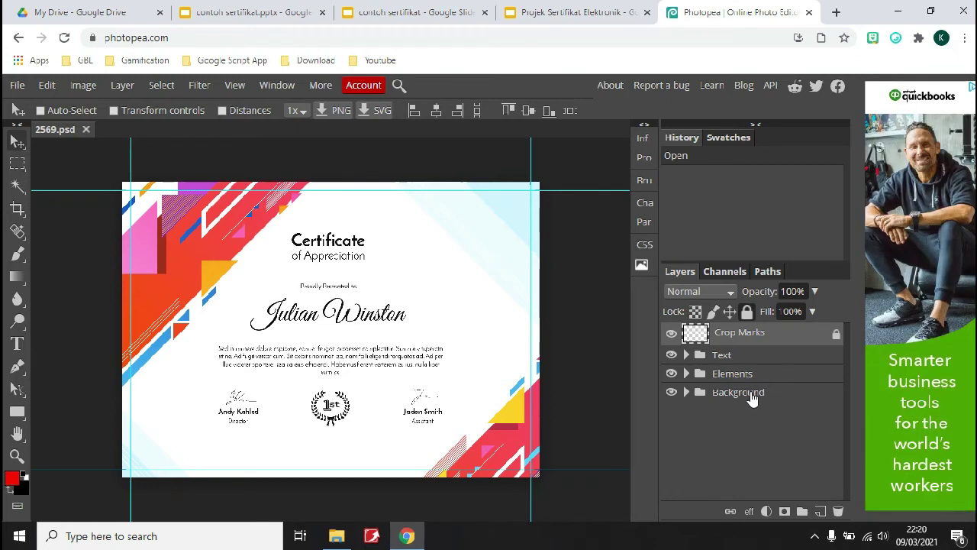
Delete the Text layer group from the certificate template.
{"action": "left_click", "coordinate": [744, 357]}
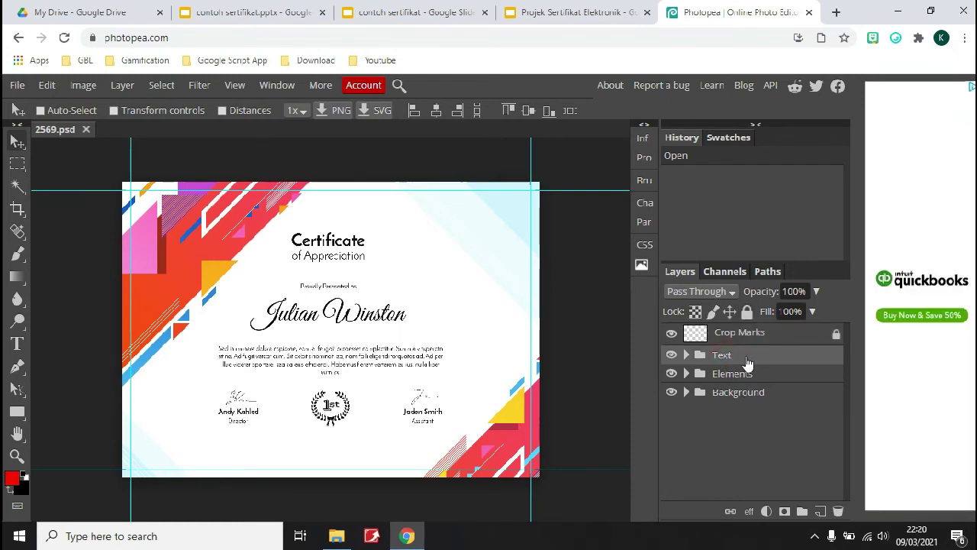
{"action": "right_click", "coordinate": [744, 359]}
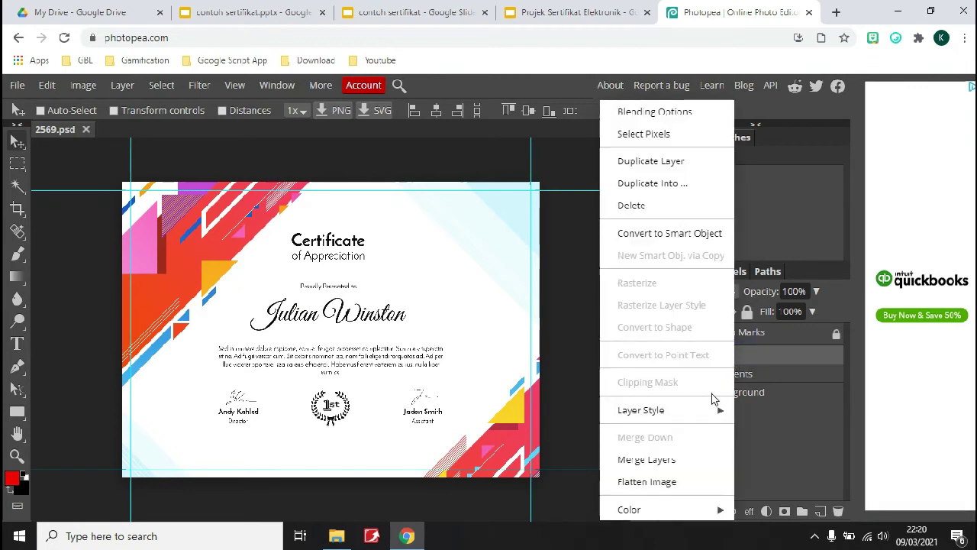
{"action": "left_click", "coordinate": [644, 206]}
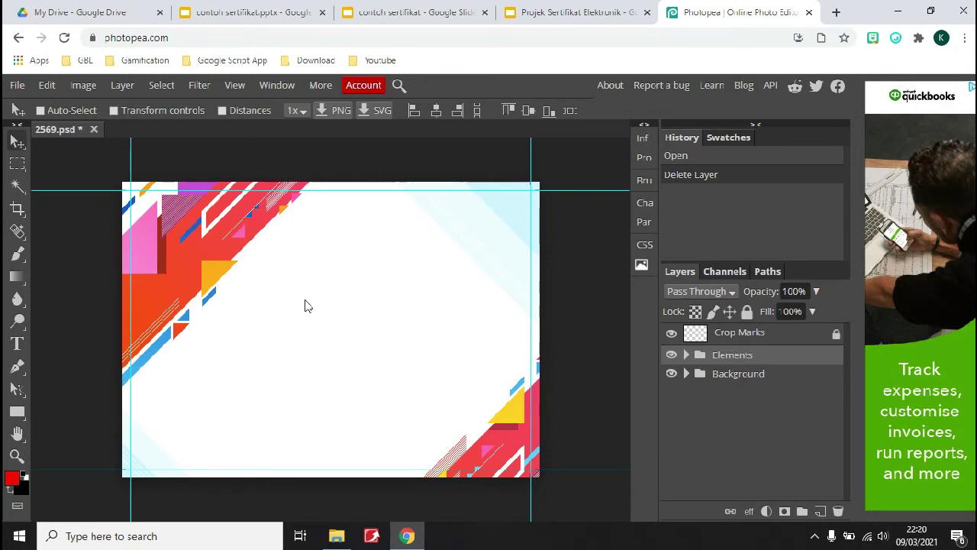
{"action": "left_click", "coordinate": [17, 86]}
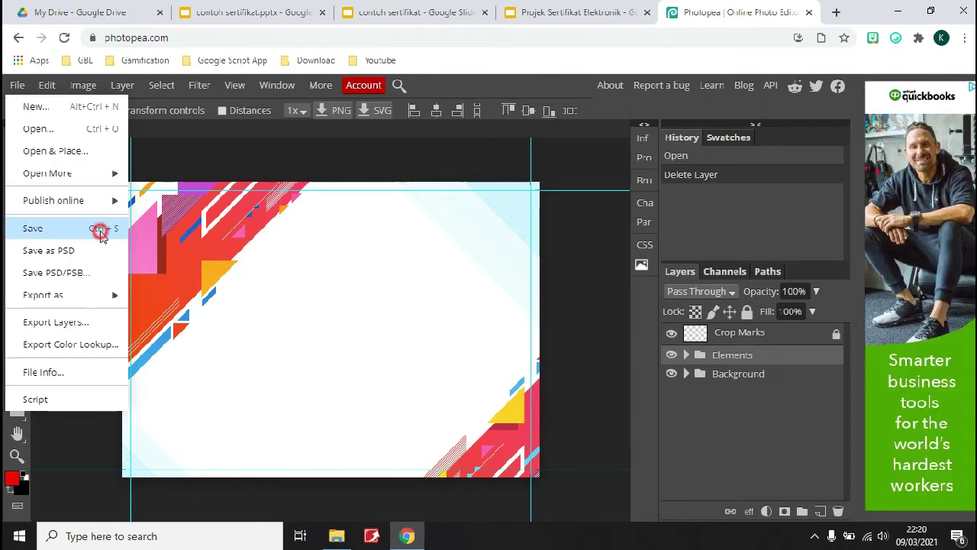
{"action": "left_click", "coordinate": [248, 296]}
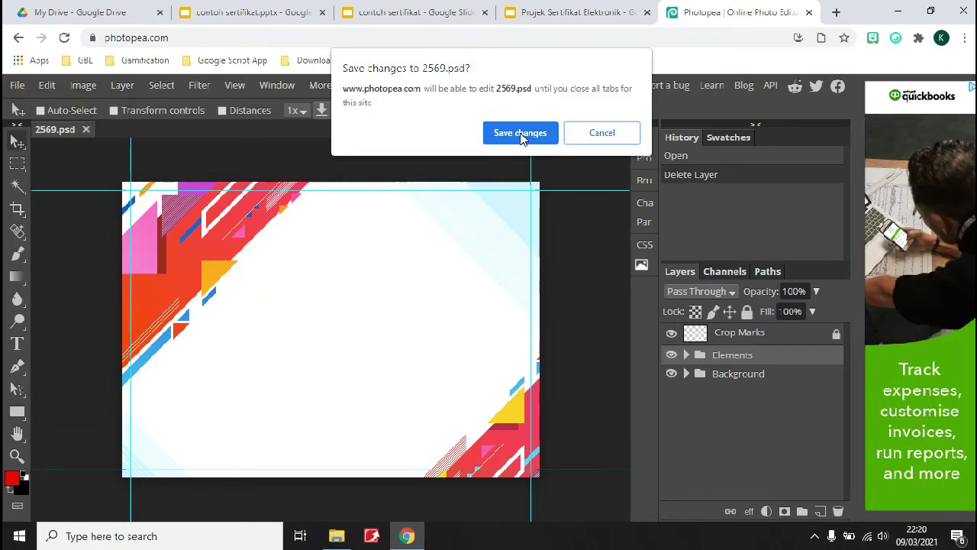
{"action": "left_click", "coordinate": [589, 132]}
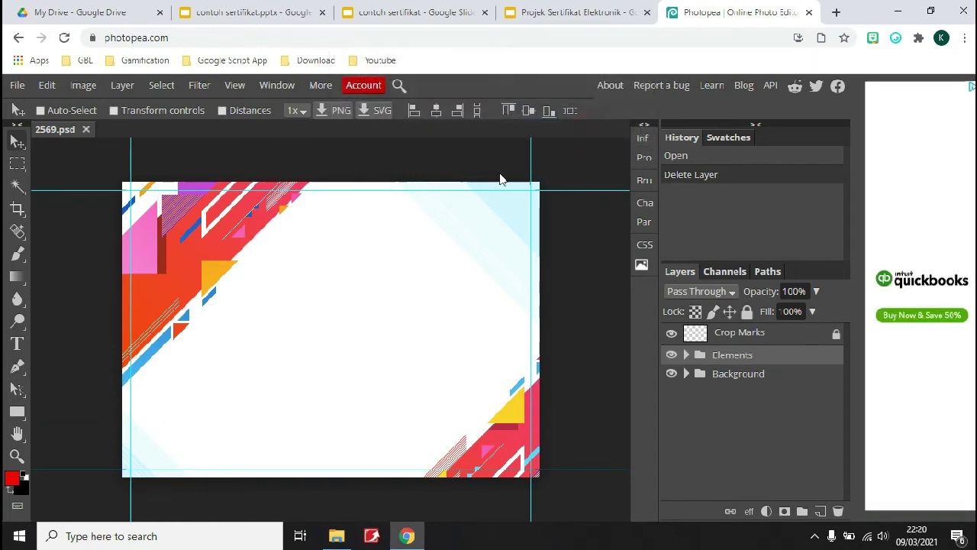
Export the text-free certificate design as a JPG at 100% quality.
{"action": "left_click", "coordinate": [17, 85]}
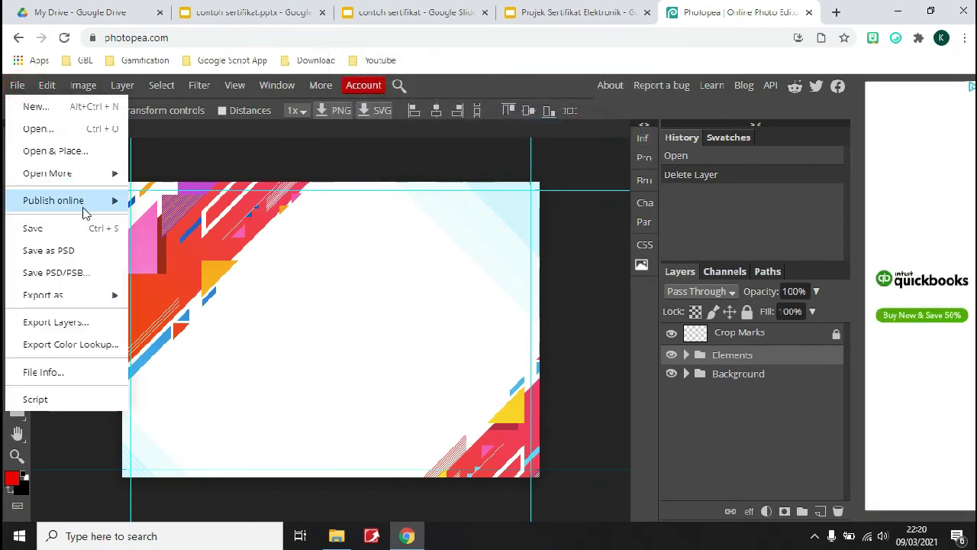
{"action": "mouse_move", "coordinate": [109, 297]}
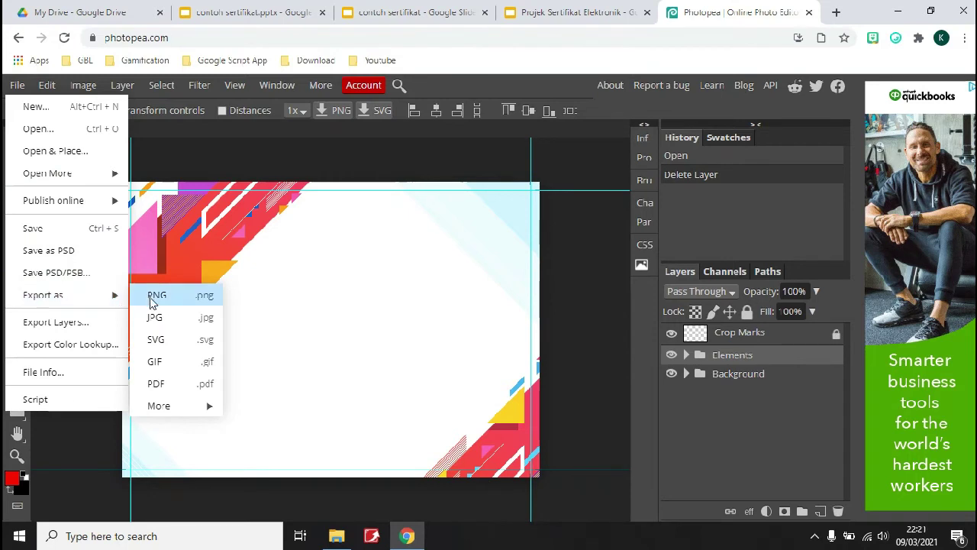
{"action": "left_click", "coordinate": [157, 318]}
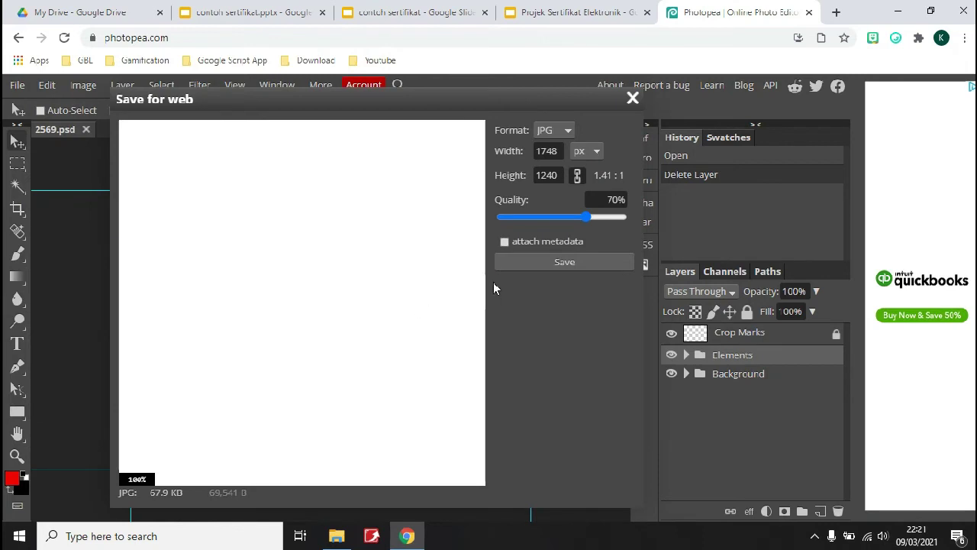
{"action": "left_click_drag", "start_coordinate": [589, 216], "coordinate": [630, 217]}
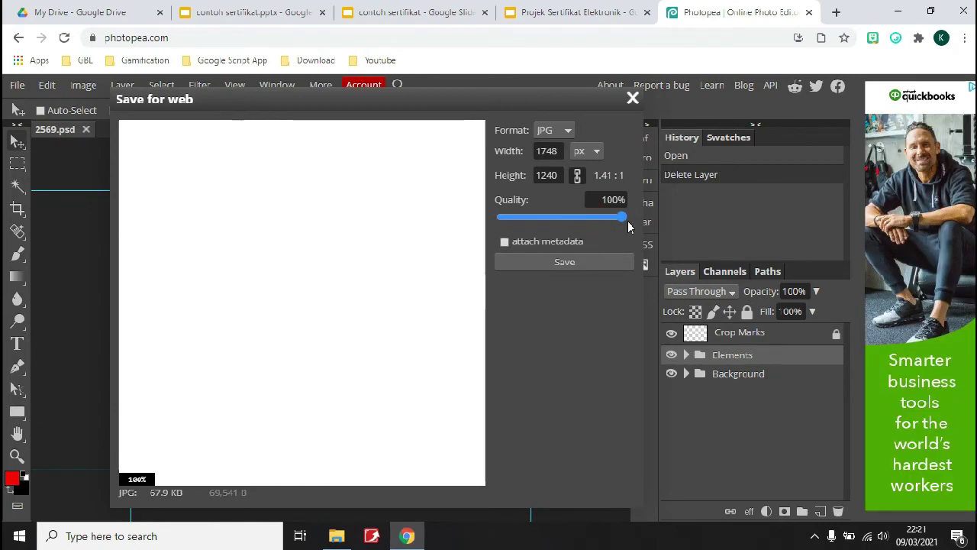
{"action": "left_click", "coordinate": [563, 264]}
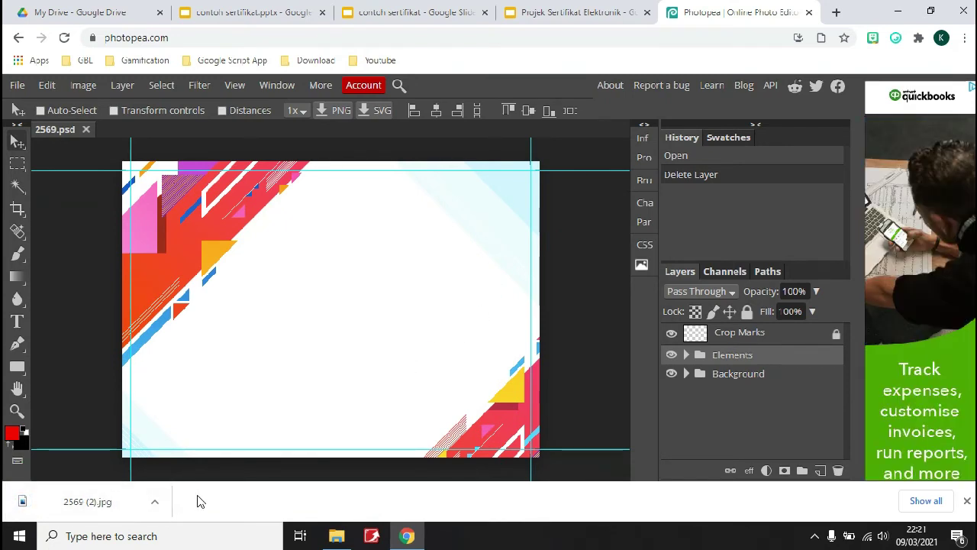
In the Projek Sertifikat Elektronik presentation in Google Slides, set the slide background to the image 2569 (2) uploaded from Downloads.
{"action": "left_click", "coordinate": [581, 13]}
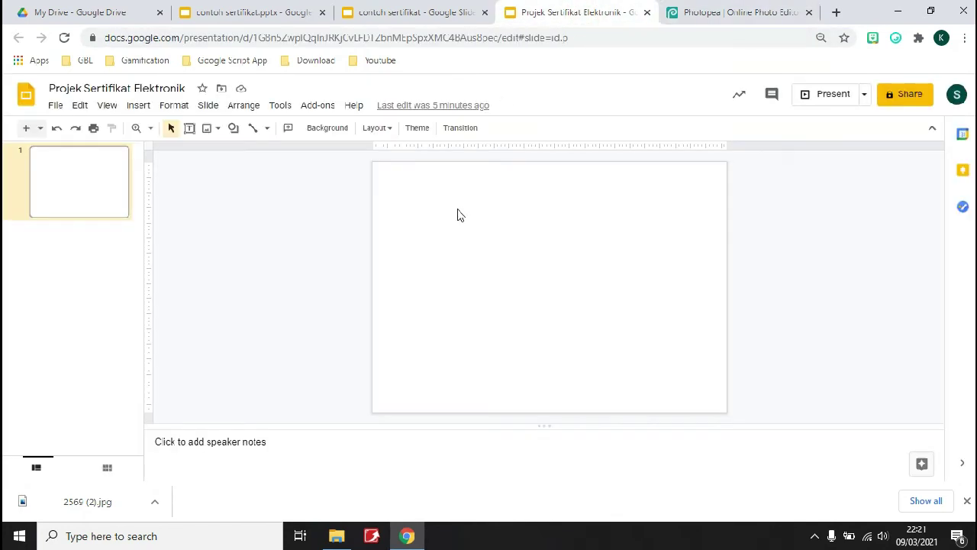
{"action": "left_click", "coordinate": [968, 500]}
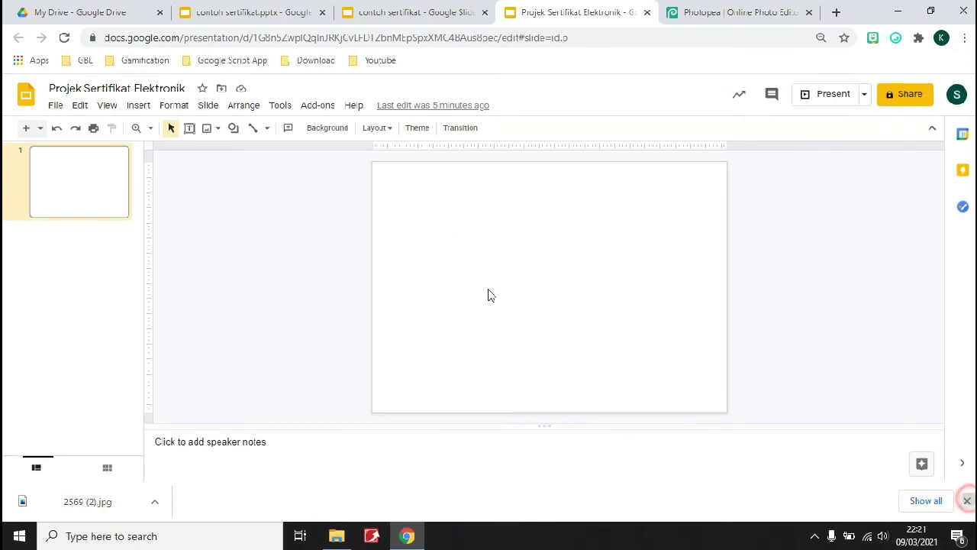
{"action": "left_click", "coordinate": [329, 130]}
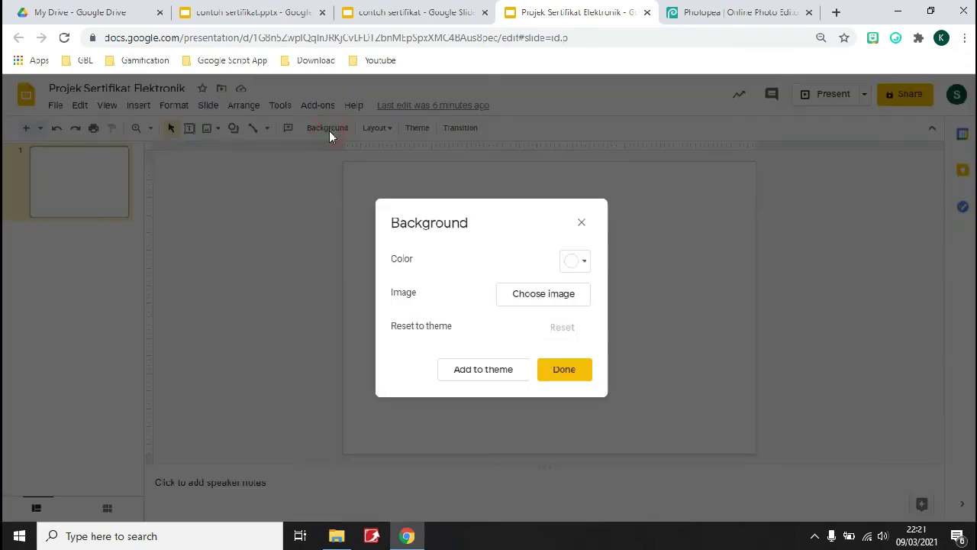
{"action": "left_click", "coordinate": [545, 302]}
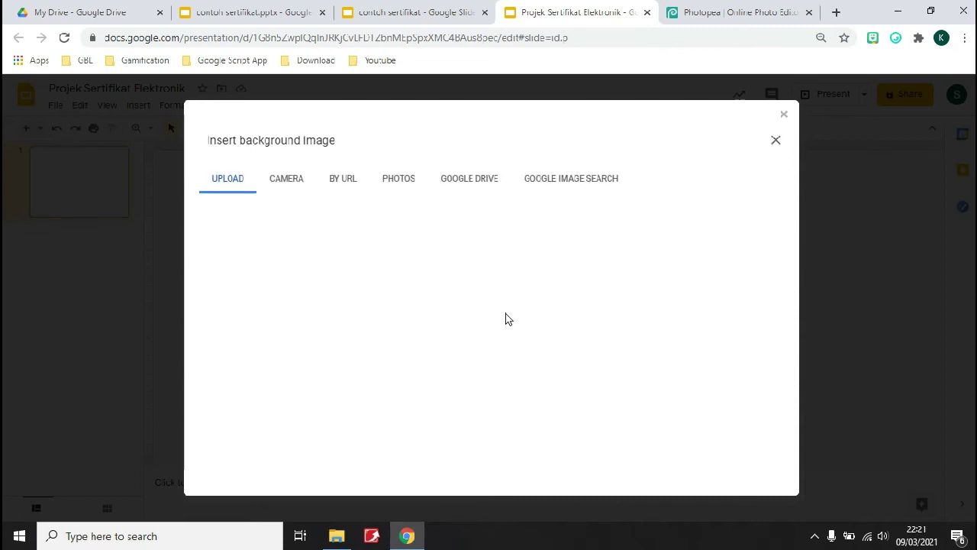
{"action": "left_click", "coordinate": [496, 389]}
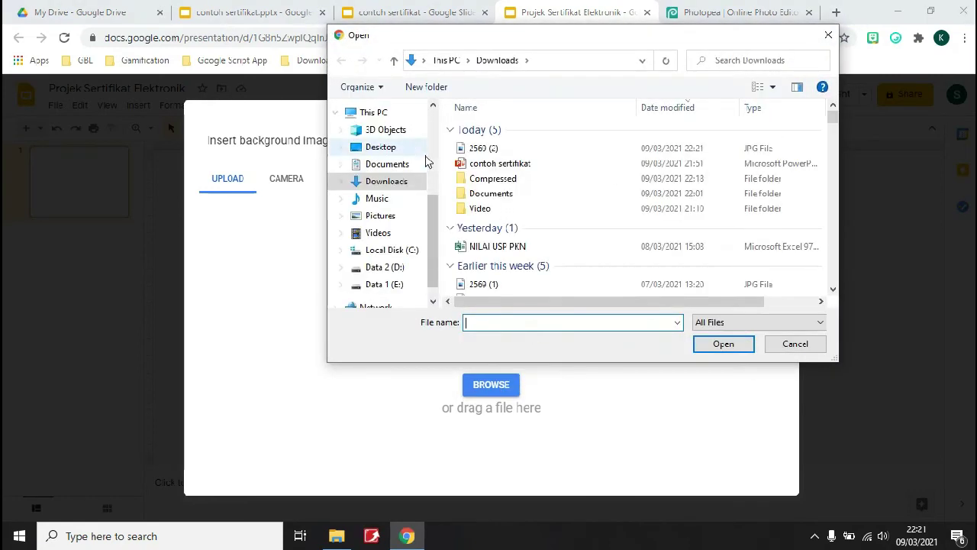
{"action": "left_click", "coordinate": [461, 147]}
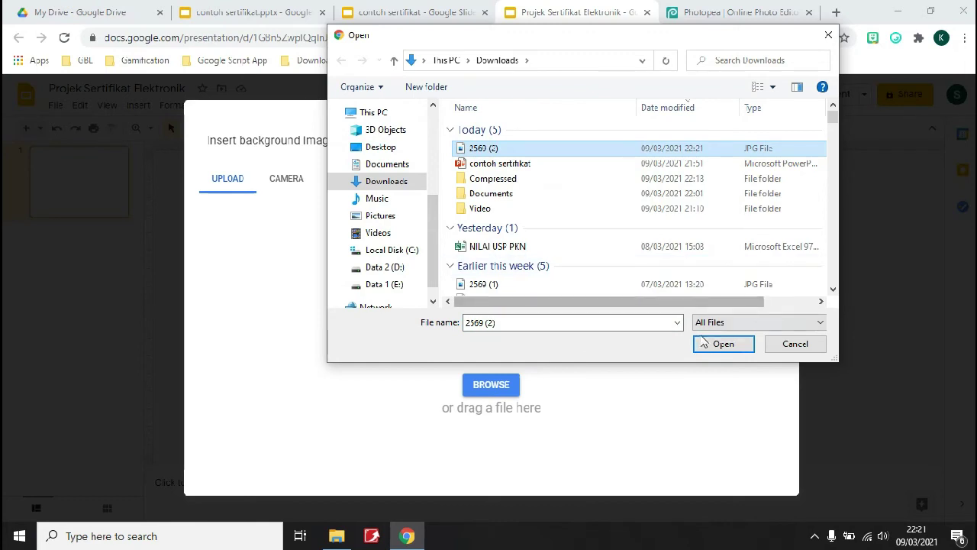
{"action": "left_click", "coordinate": [704, 345]}
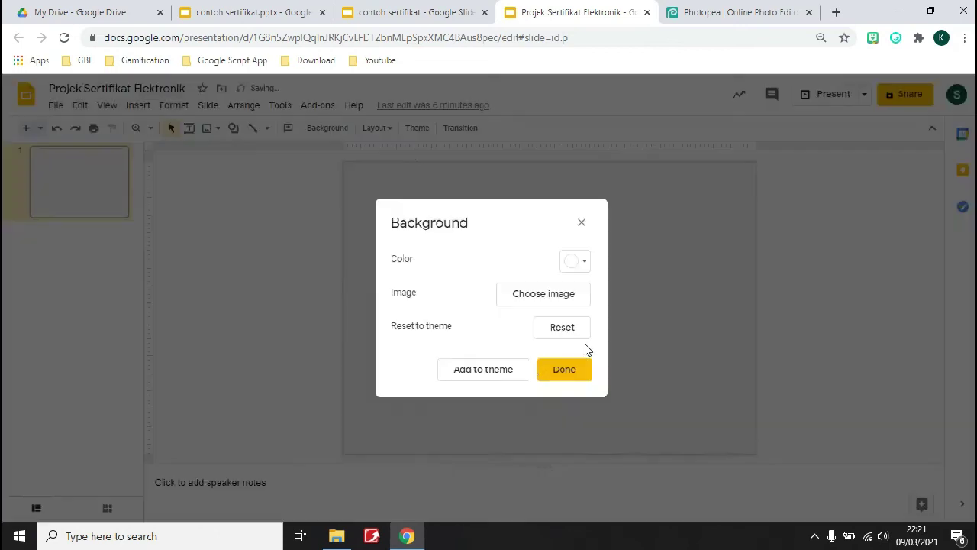
{"action": "left_click", "coordinate": [551, 374]}
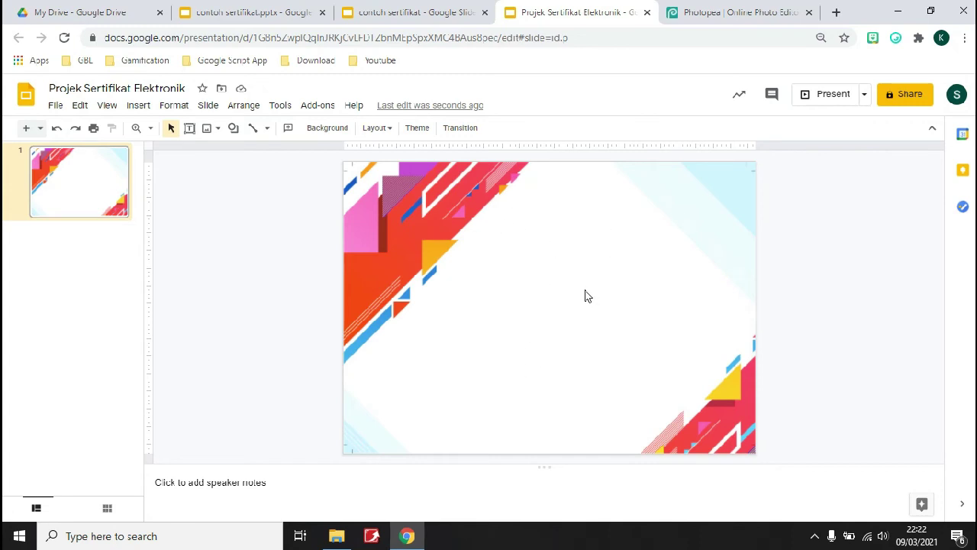
Search Google Images for contoh sertifikat online and preview the class-ranking certificate and the Gawe CV certificate as layout examples.
{"action": "left_click", "coordinate": [710, 13]}
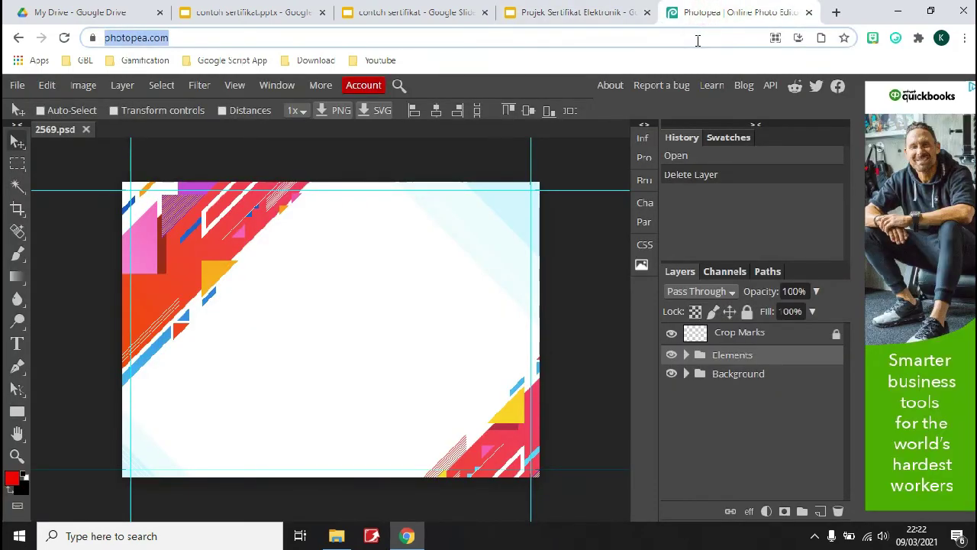
{"action": "type", "text": "c"}
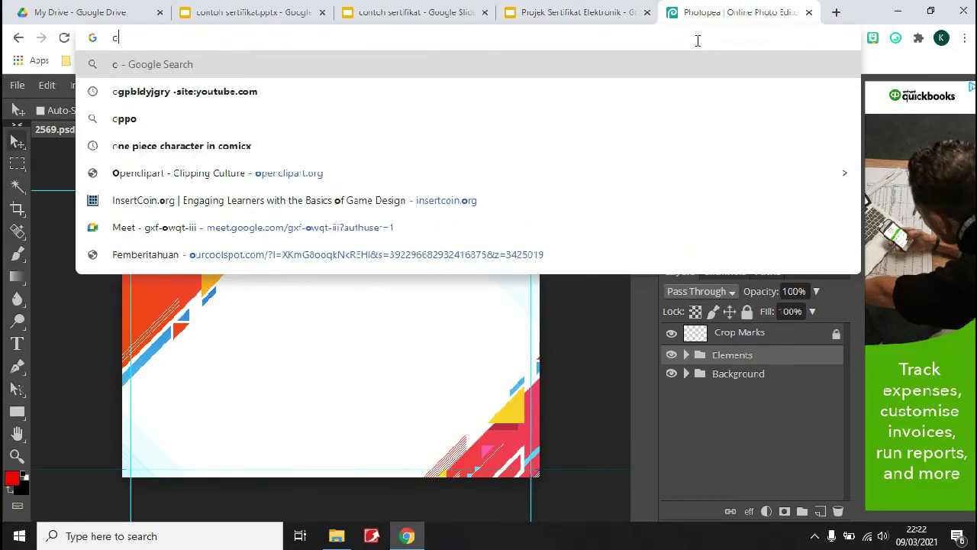
{"action": "type", "text": "ontoh se"}
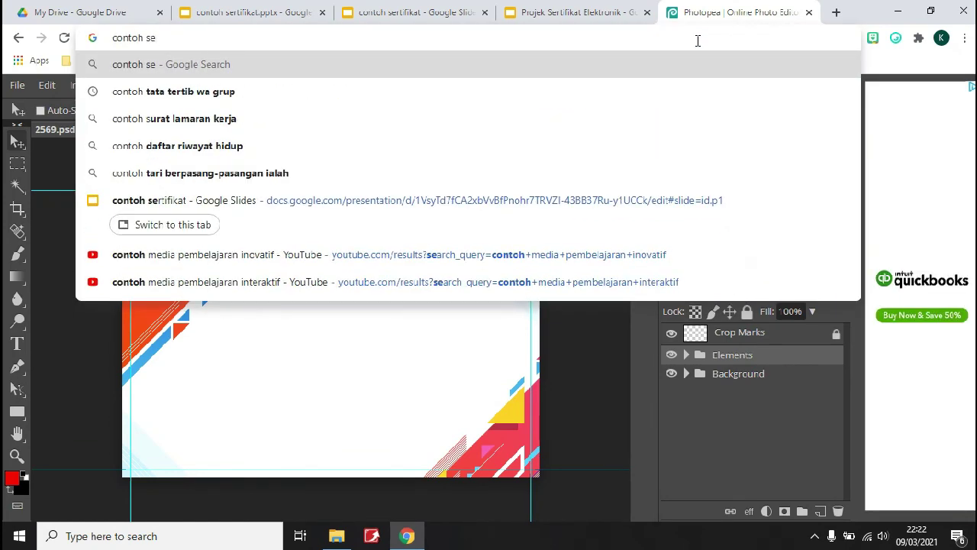
{"action": "type", "text": "rtifikat"}
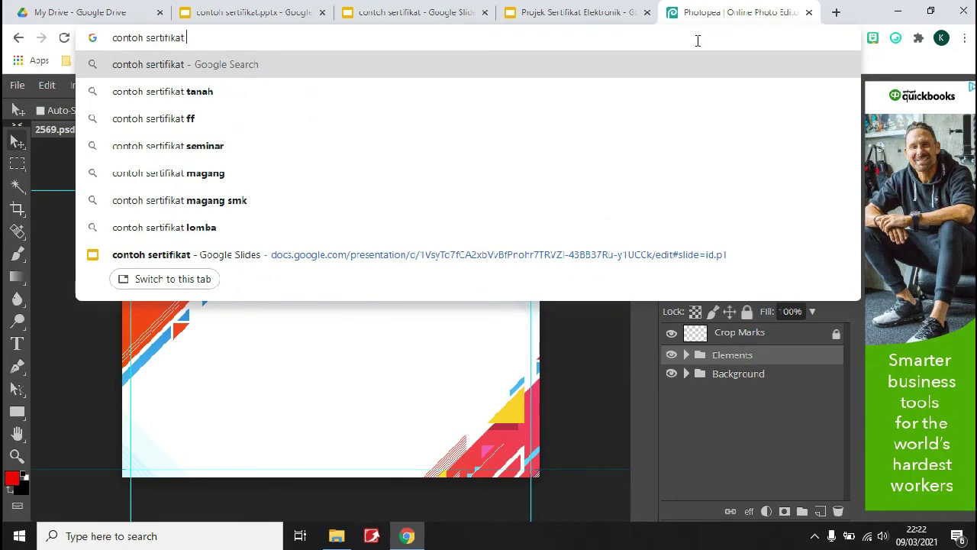
{"action": "type", "text": "online"}
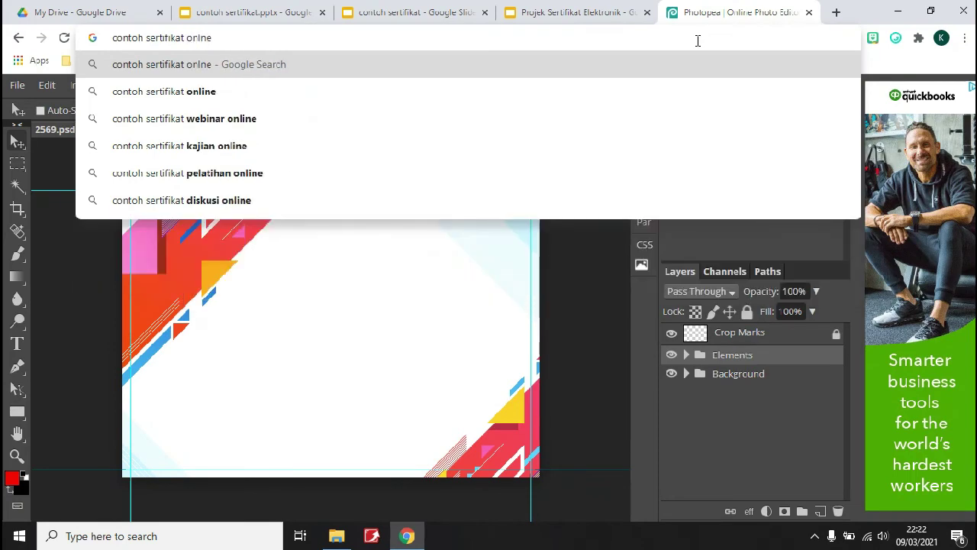
{"action": "key", "text": "Return"}
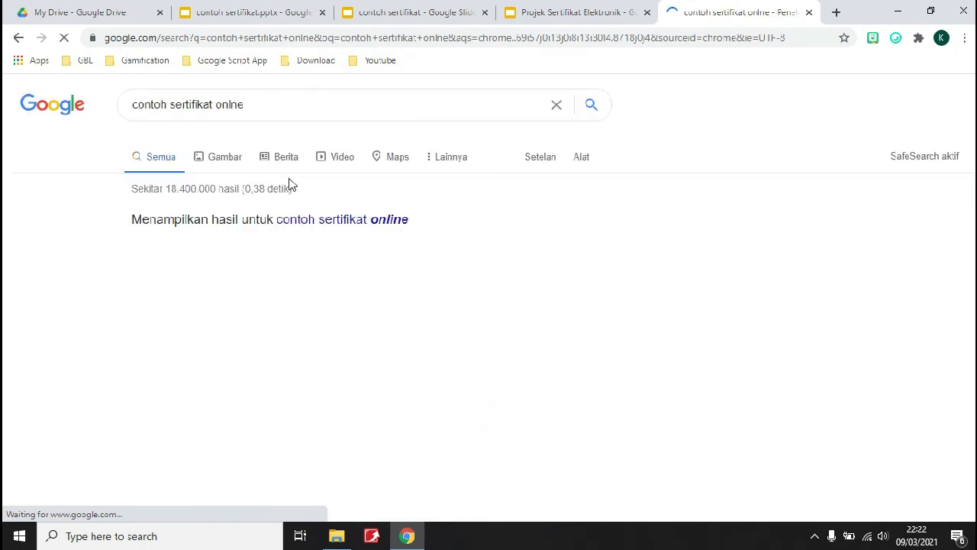
{"action": "left_click", "coordinate": [350, 267]}
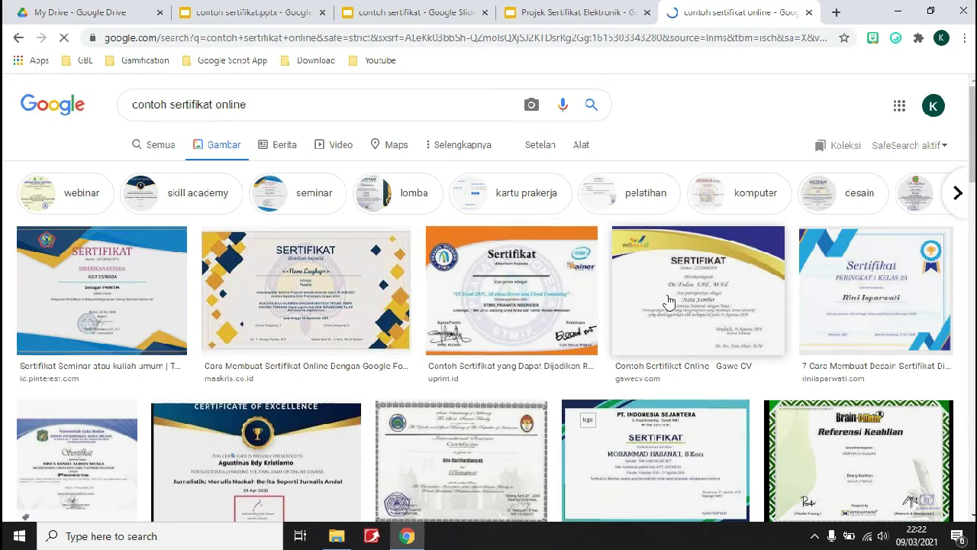
{"action": "left_click", "coordinate": [847, 286]}
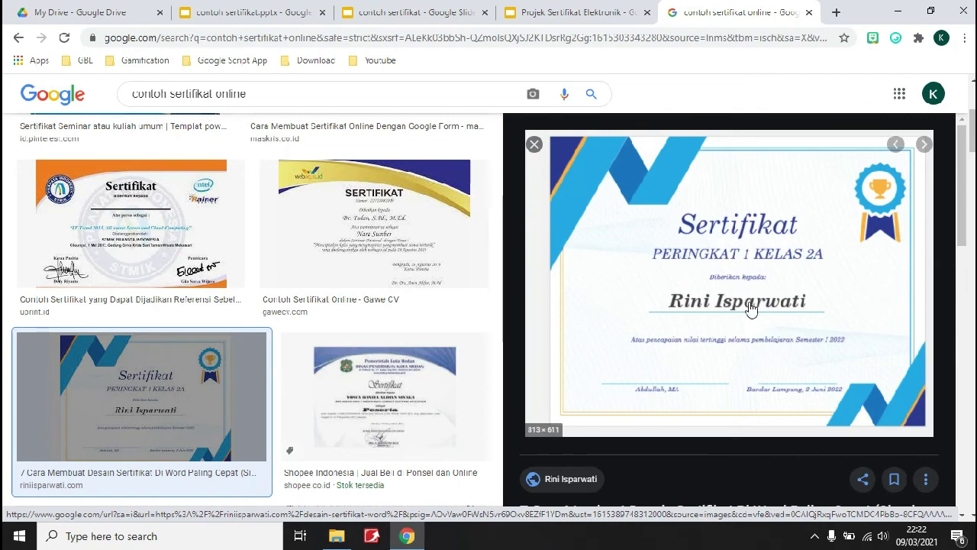
{"action": "left_click", "coordinate": [412, 276]}
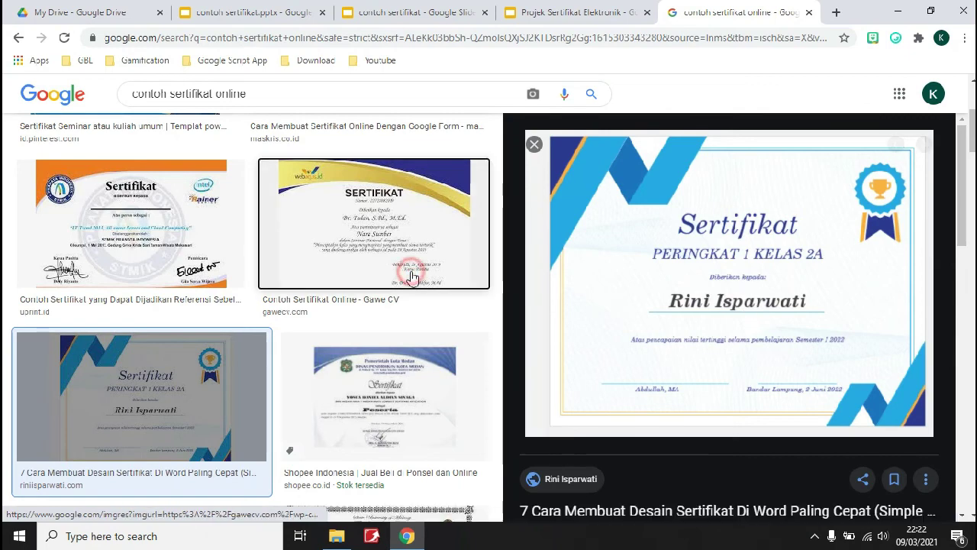